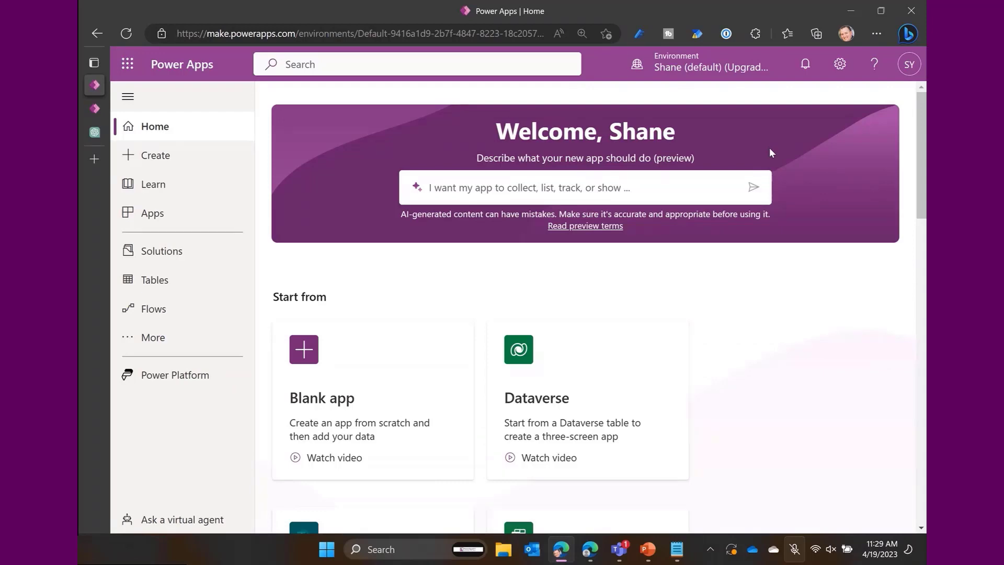
Step: Generate an app from the description "Please make me an app to track football cards"
left_click(738, 158)
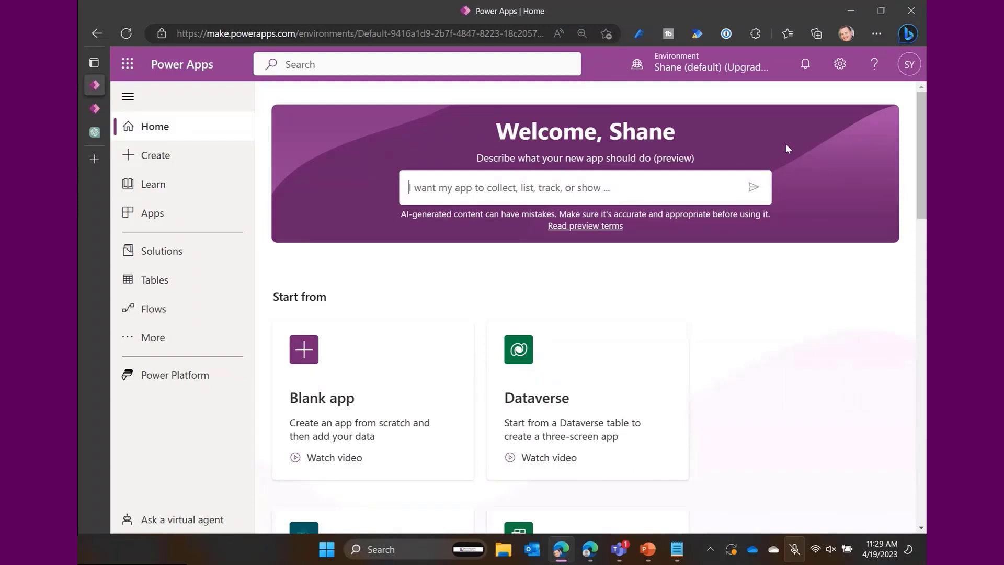
type("I want a")
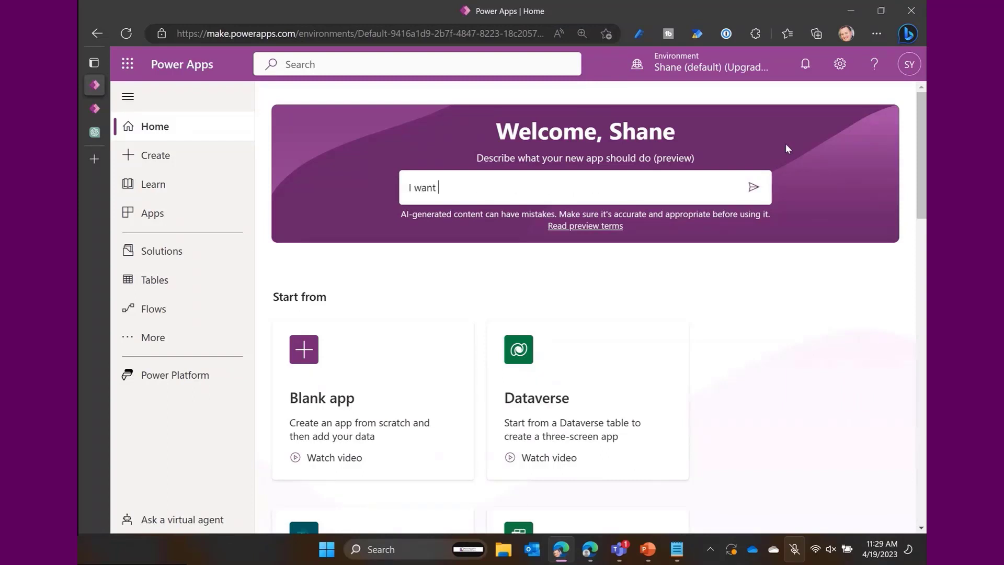
key("BackSpace")
key("BackSpace")
key("BackSpace")
key("BackSpace")
key("BackSpace")
key("BackSpace")
key("BackSpace")
key("BackSpace")
type("Please make me an app to tra")
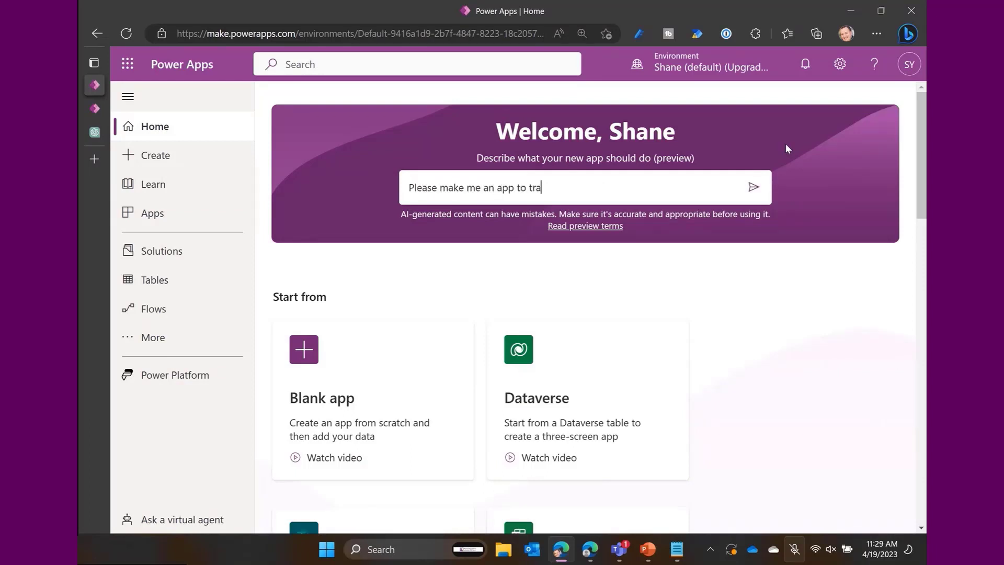
type("ck a")
key("BackSpace")
key("BackSpace")
type("football cards")
key("Return")
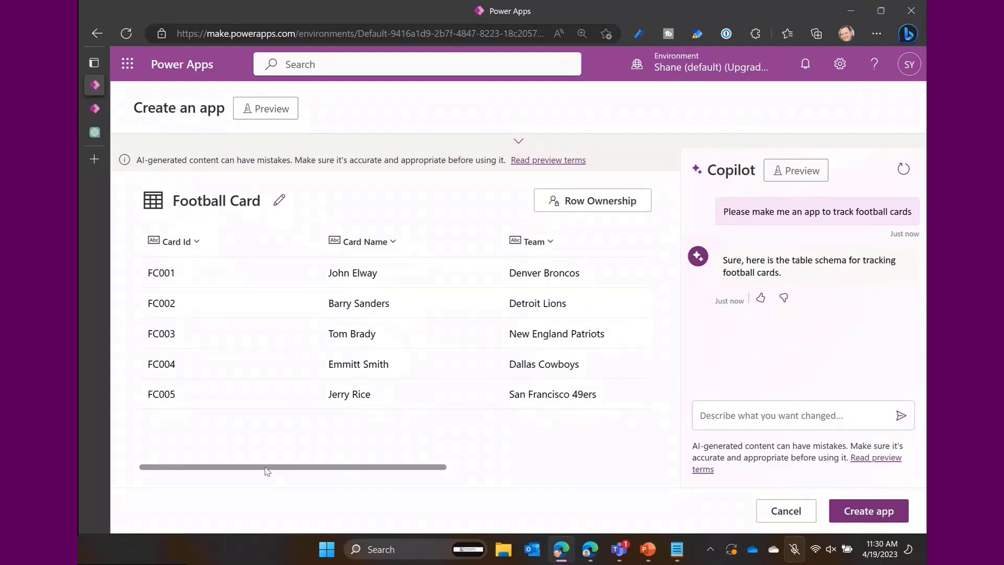
Step: Ask Copilot with "Please add a row of sample data for Boomer Easion" to extend the Football Card table
left_click_drag(267, 469, 197, 441)
type("P")
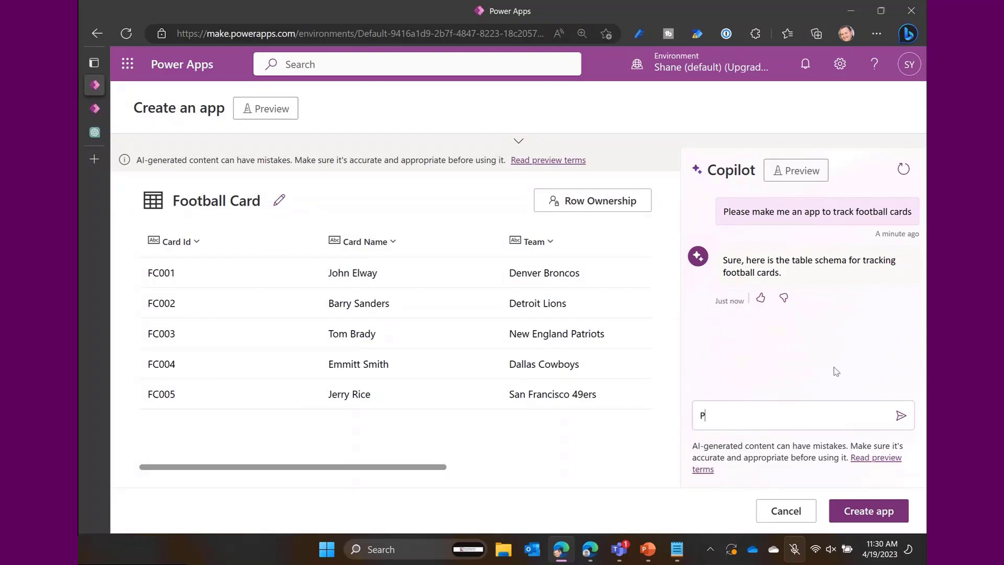
type("lease add a row of sample")
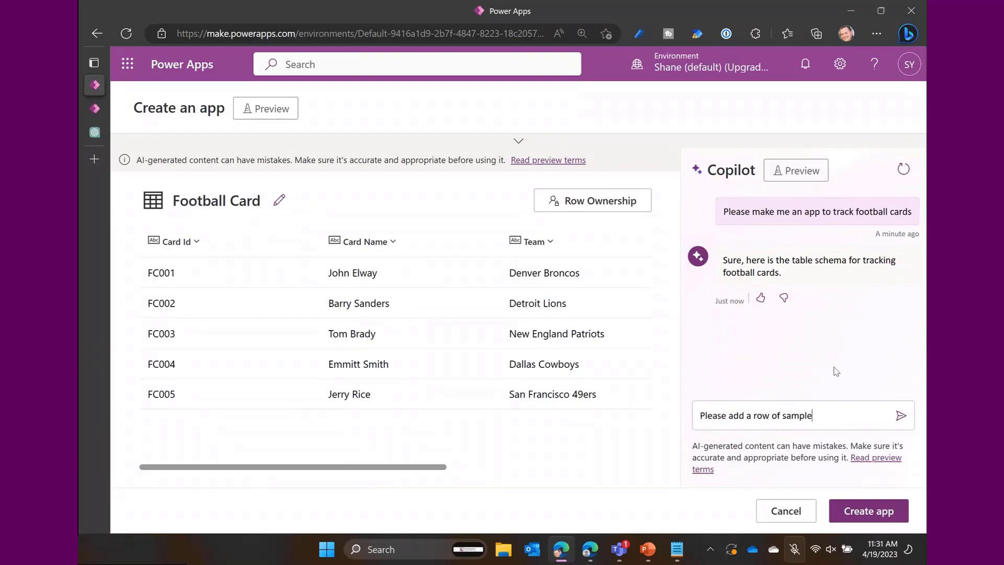
type(" data for")
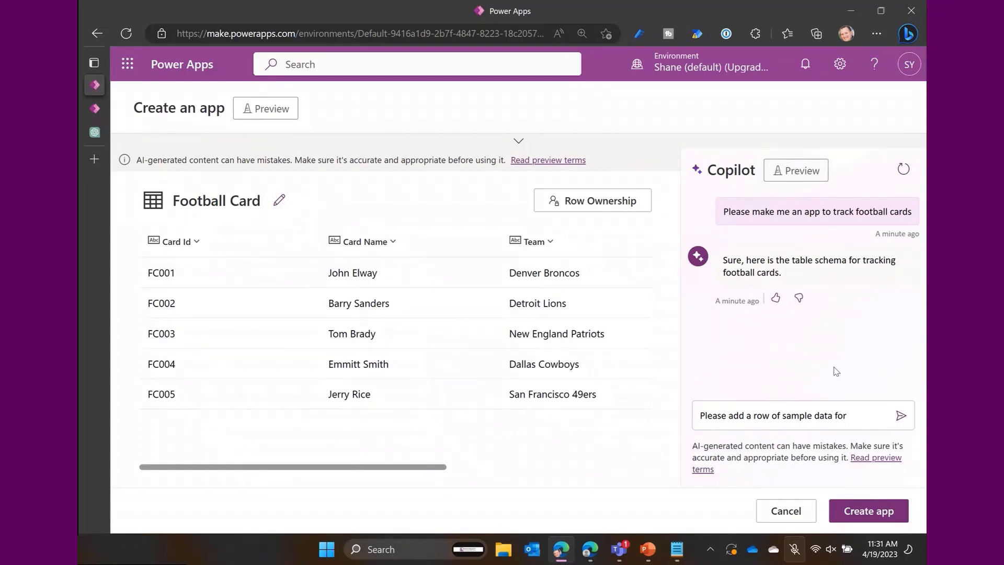
type(" Boome")
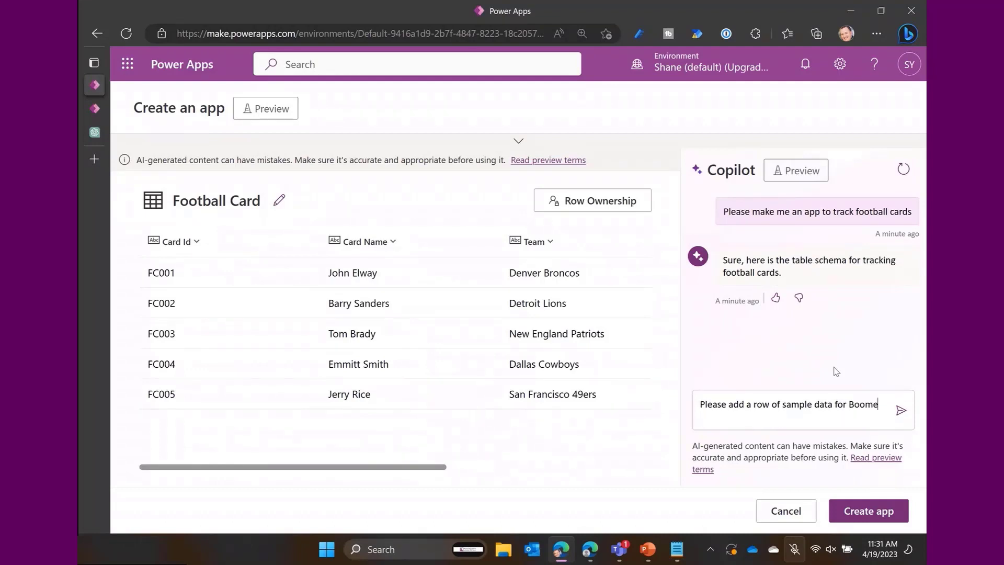
type("r Easion")
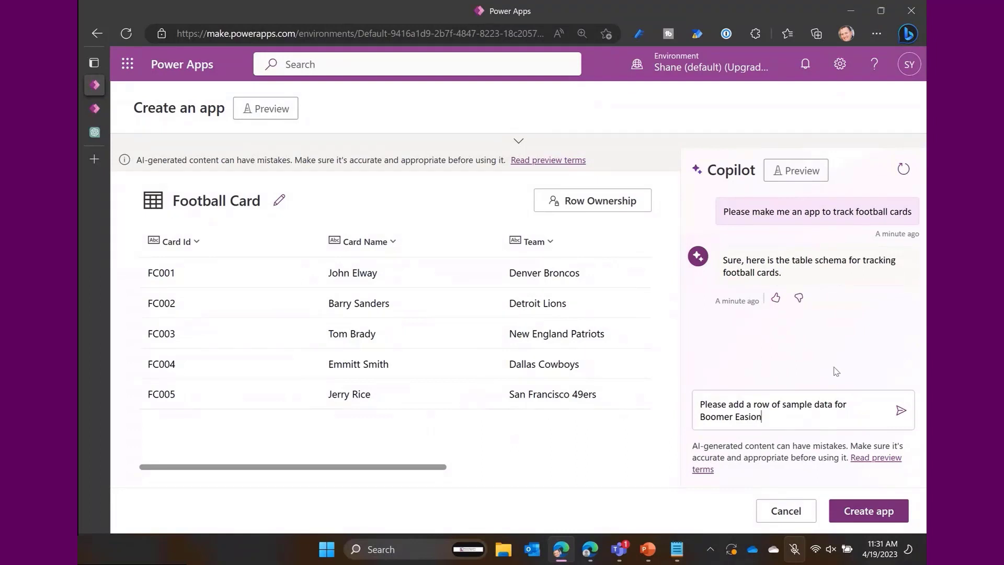
key("Return")
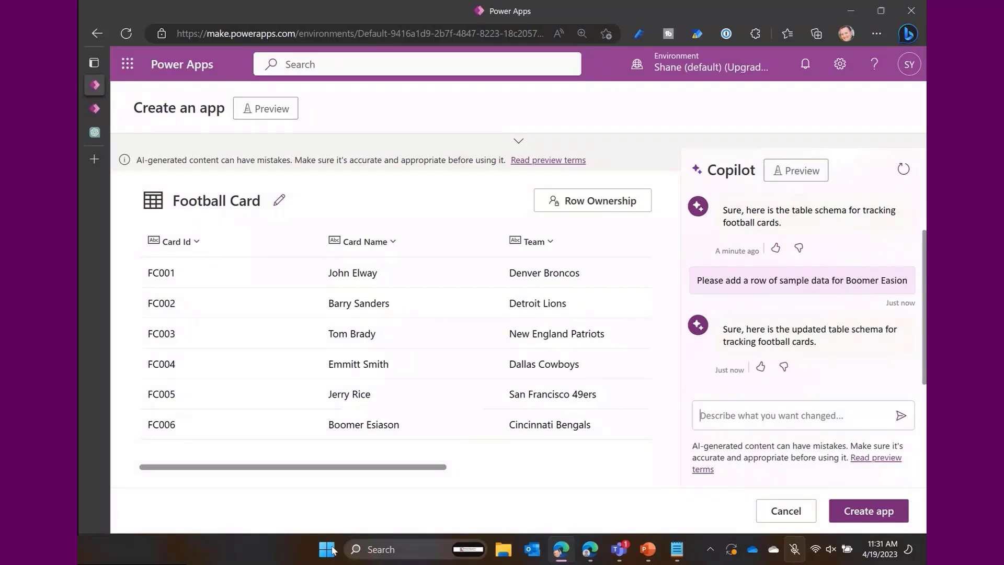
Step: Review the table's columns and ask Copilot "What are the choices for the Condition column?"
left_click_drag(282, 467, 525, 475)
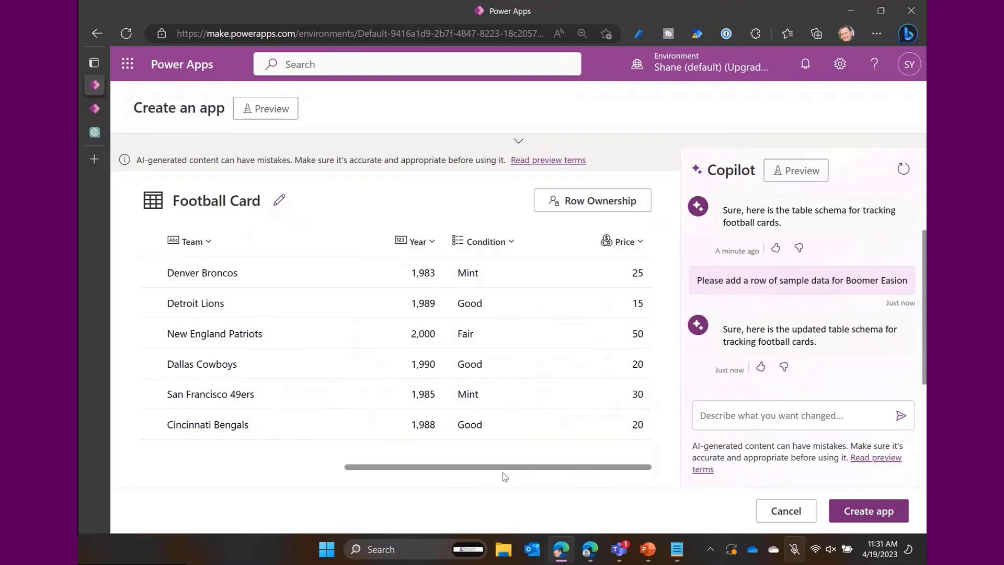
left_click_drag(502, 474, 175, 452)
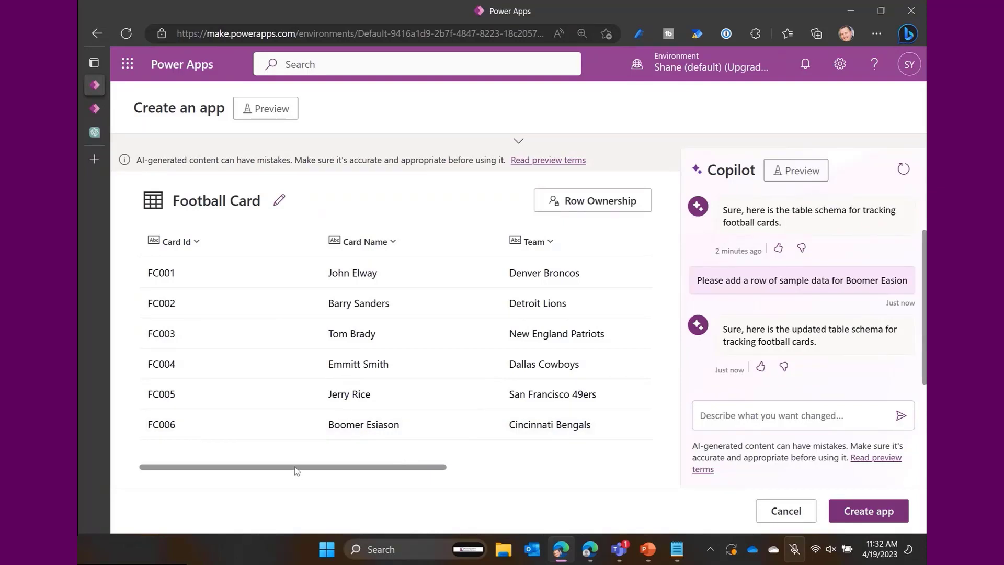
left_click_drag(296, 467, 518, 458)
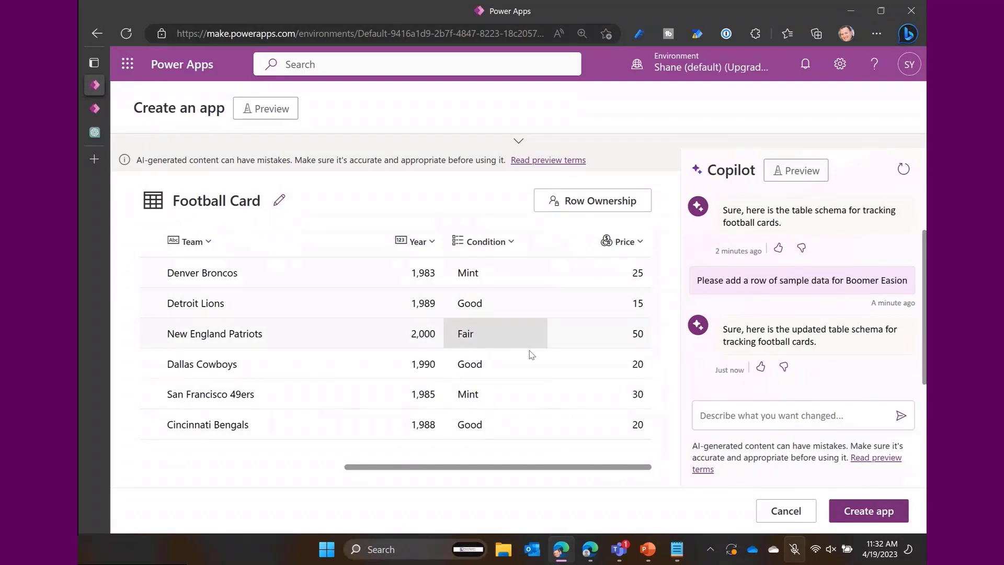
left_click(874, 397)
type("What ")
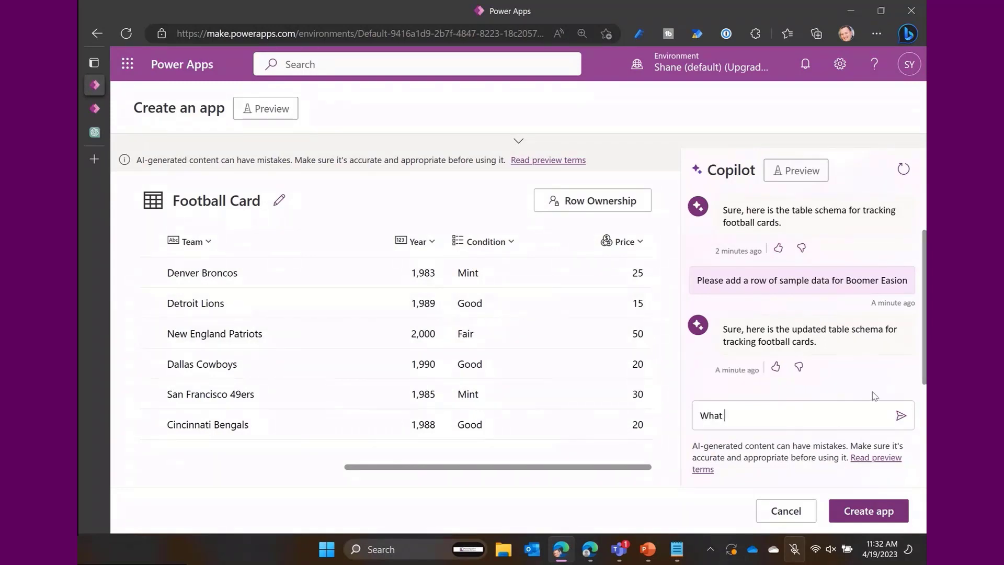
type("are the choices for the Condition column?")
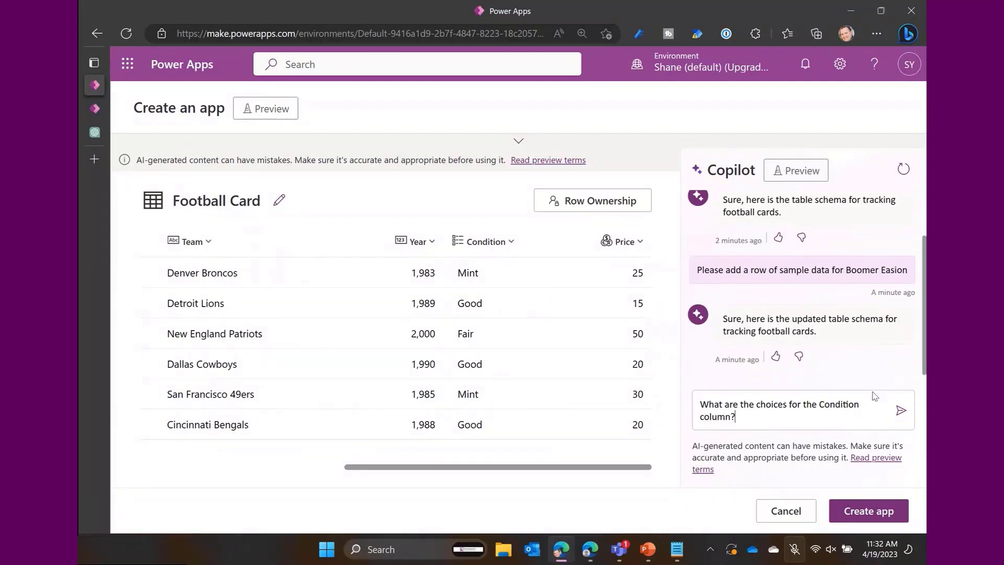
key("Return")
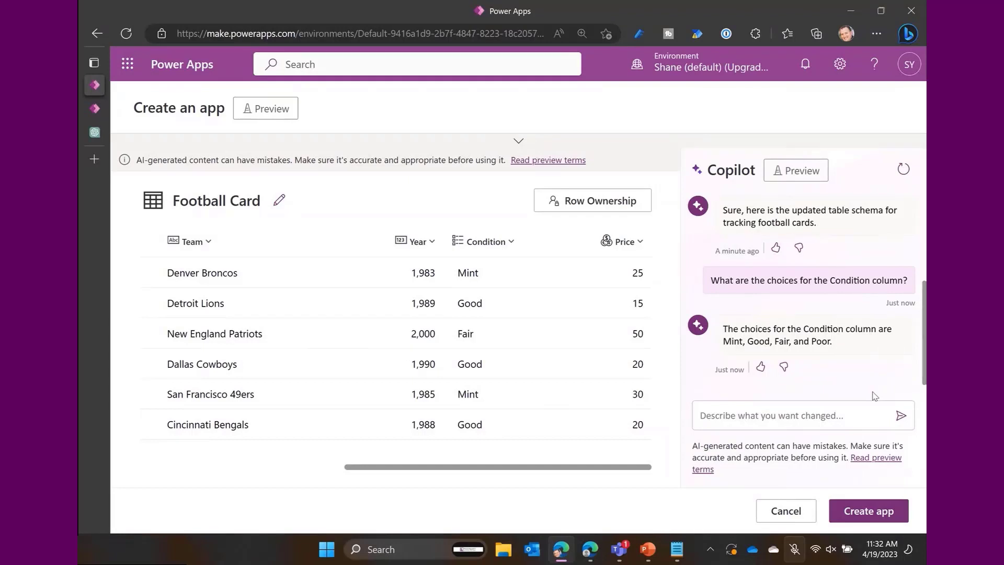
Step: Try to have Copilot extend the table with the request "Please add a condition for fire damage"
type("Pleas")
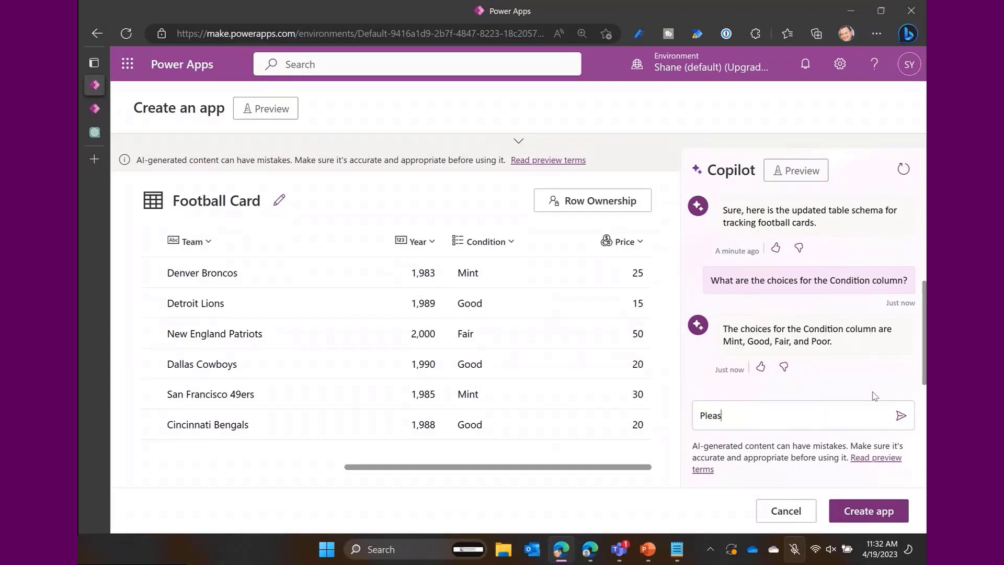
type("e add a condition for fire")
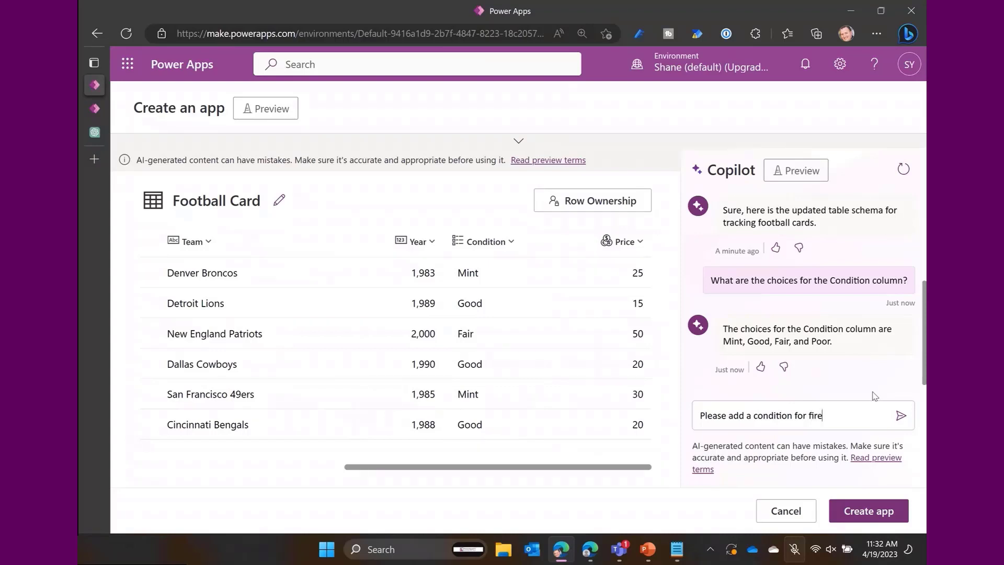
type(" damaag")
key("BackSpace")
key("BackSpace")
type("ge")
key("Return")
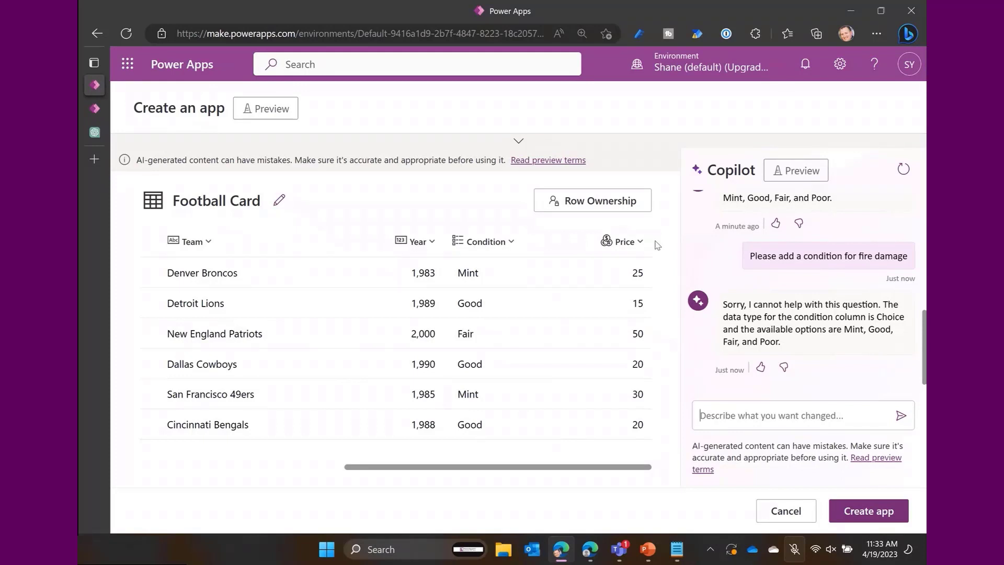
Step: View the Condition column's properties, examine its list of choices, and close them without changes
left_click(510, 243)
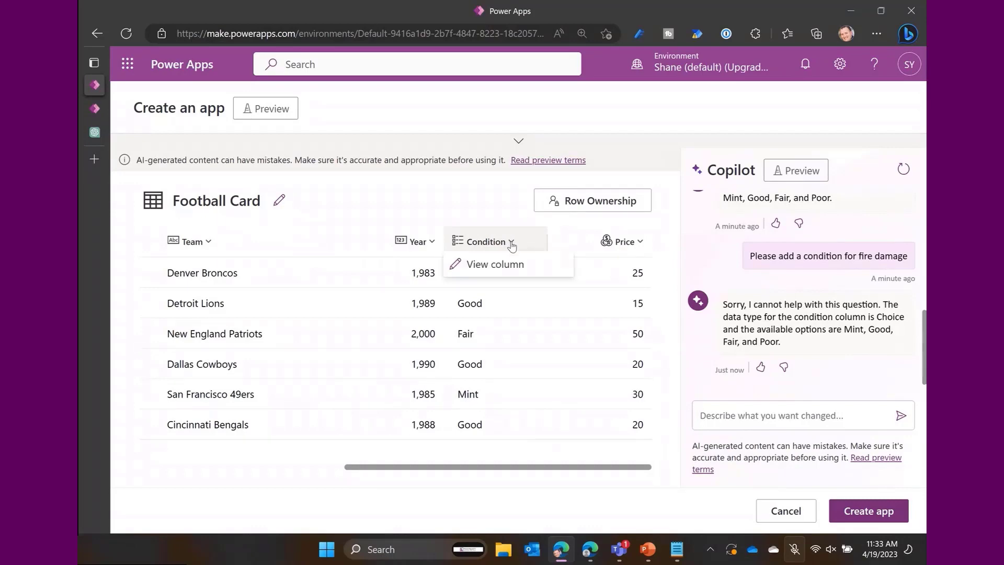
left_click(491, 266)
scroll(733, 338, "down", 1)
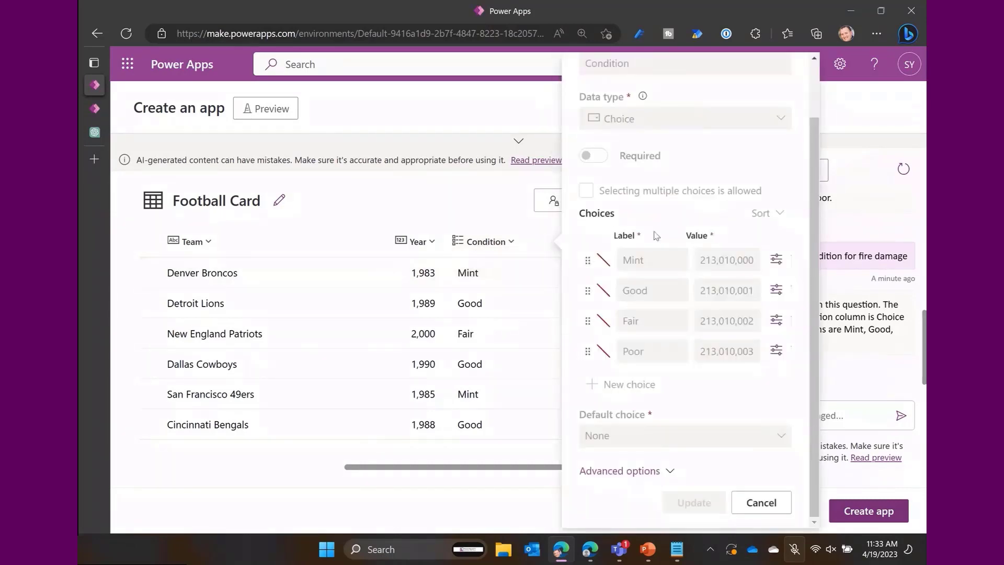
scroll(776, 355, "up", 1)
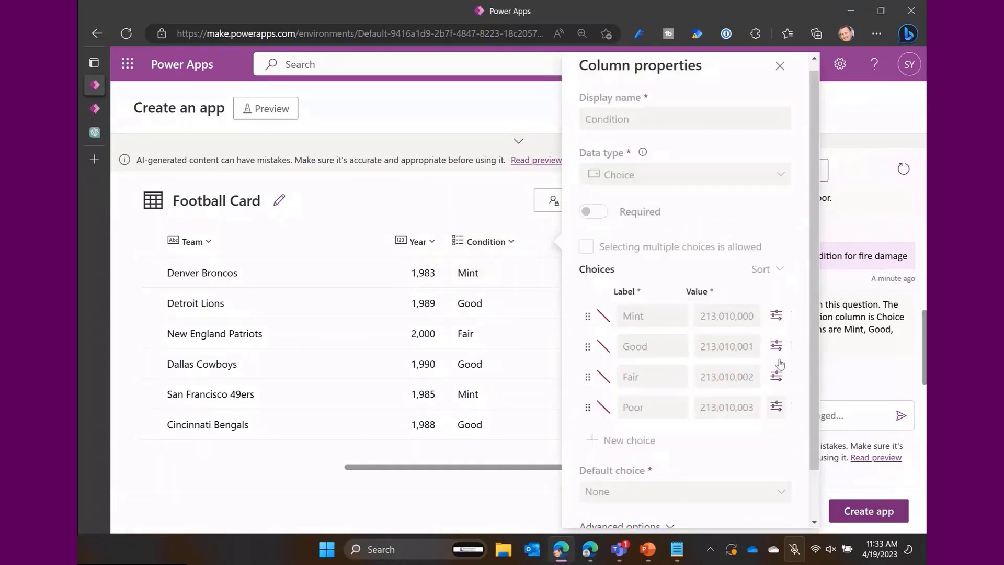
scroll(779, 366, "down", 1)
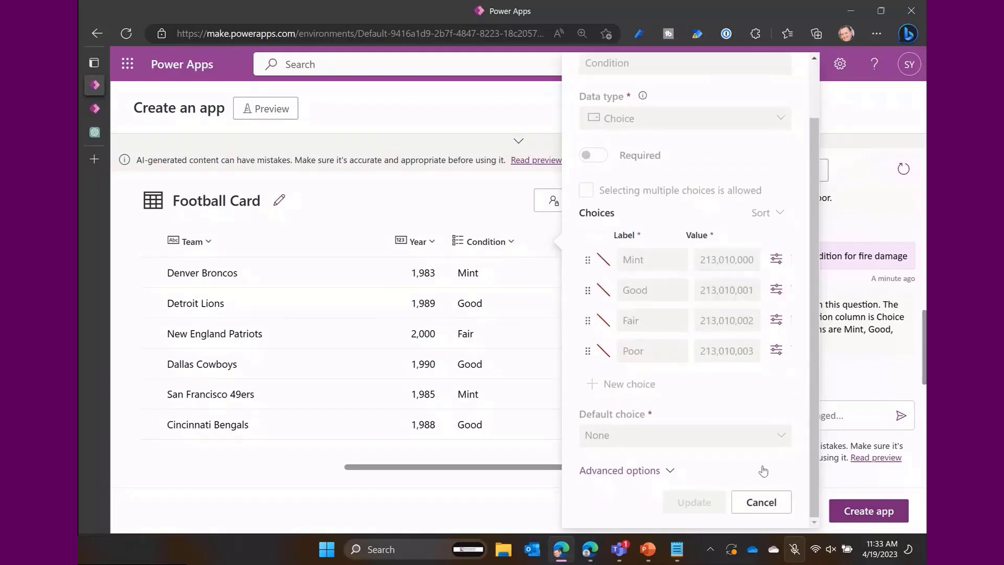
left_click(751, 502)
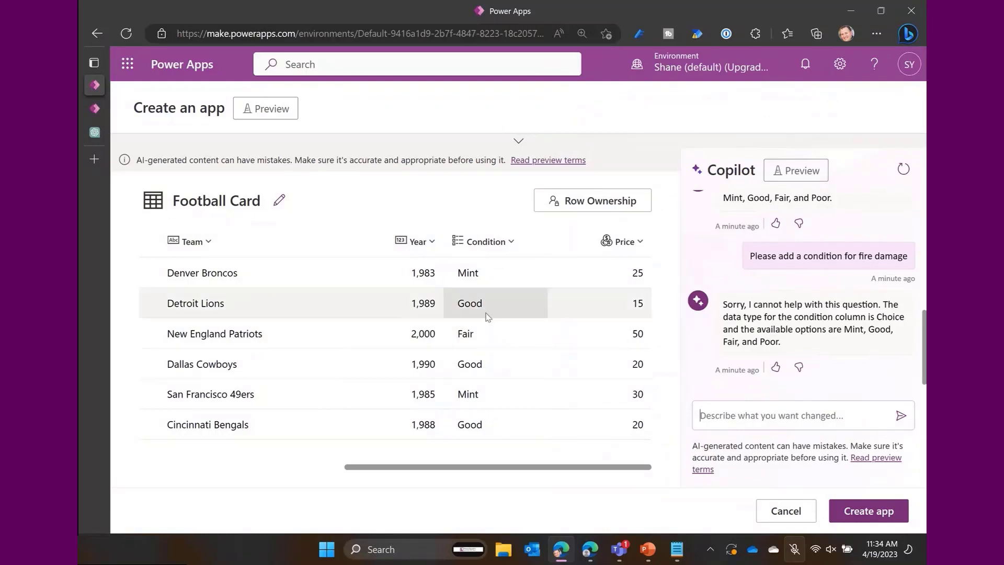
Step: Ask Copilot "What are some suggestions to improve my table?"
left_click_drag(413, 470, 140, 432)
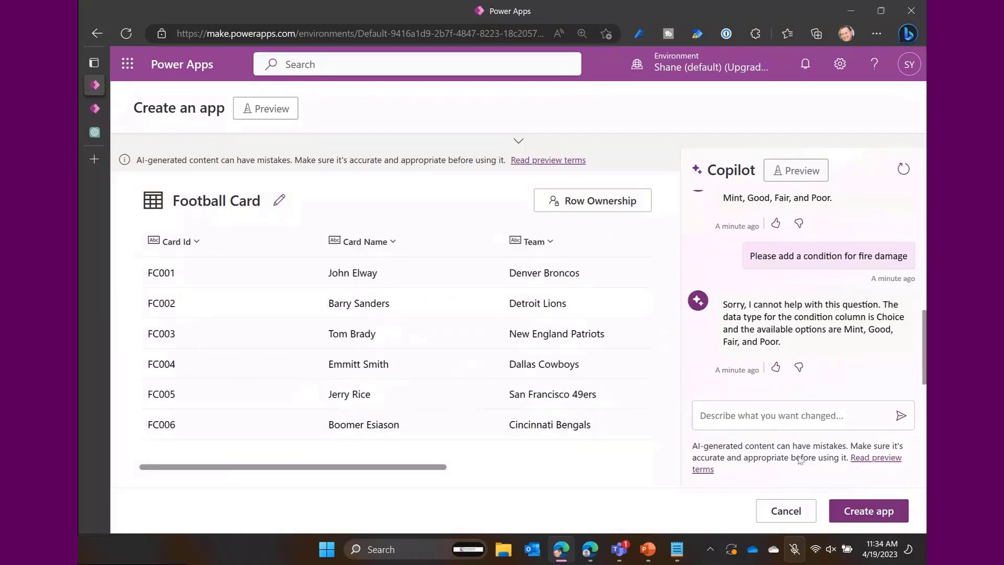
left_click(826, 417)
type("Wha")
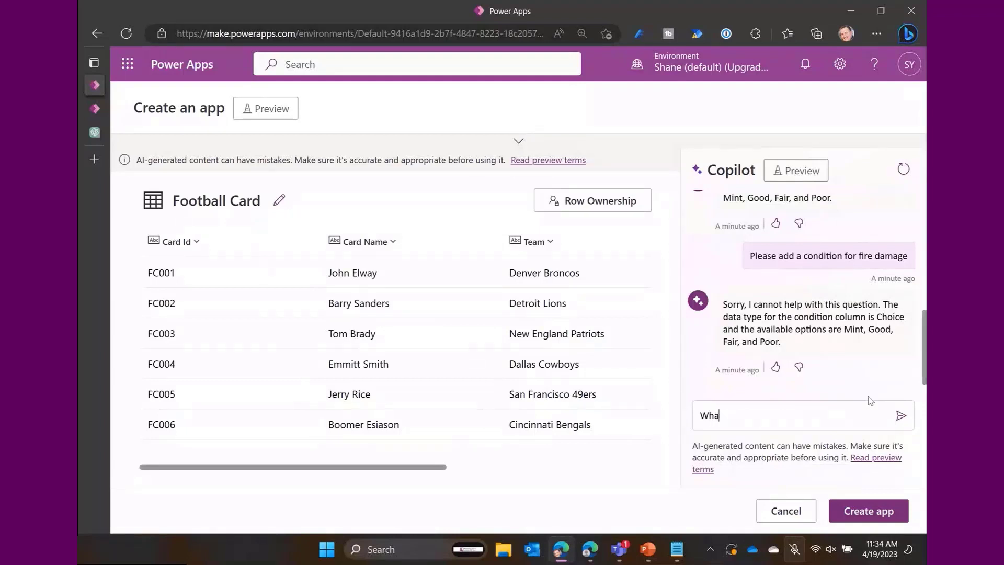
type("t are some suggestions to ")
type("improve m")
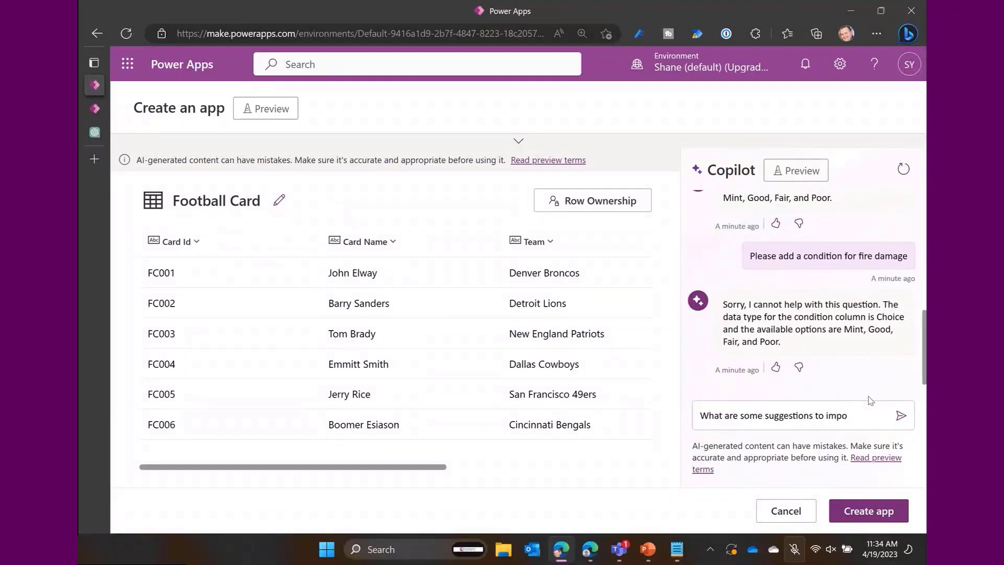
type("y ta")
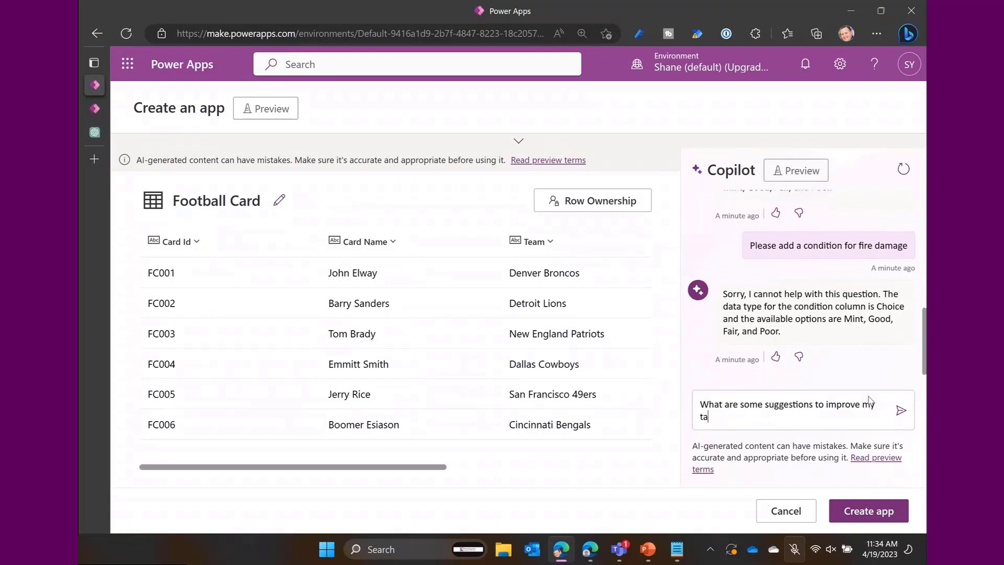
type("ble?")
key("Return")
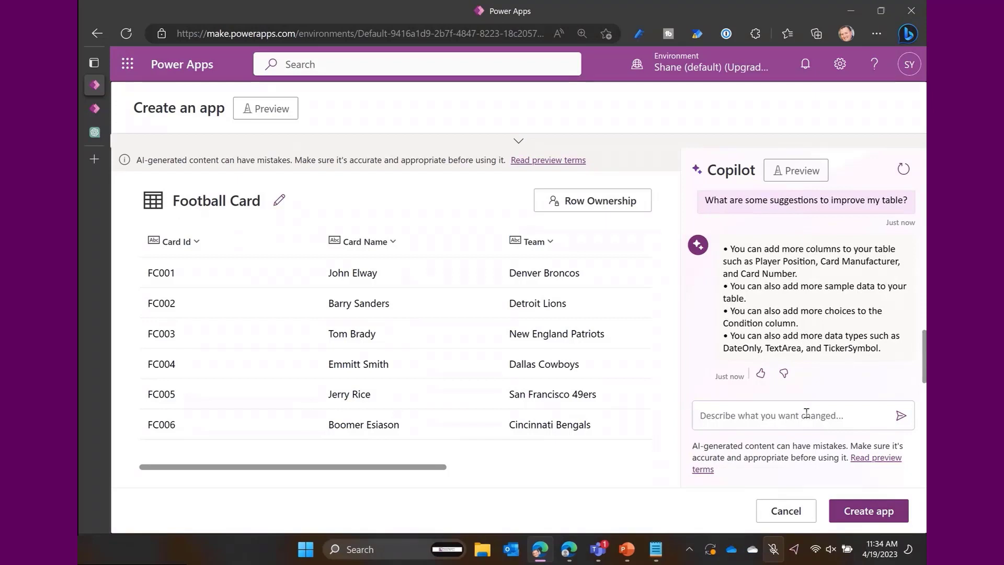
Step: Try to apply Copilot's first suggestion with the request "I like your idea, please add the first one."
type("I like y")
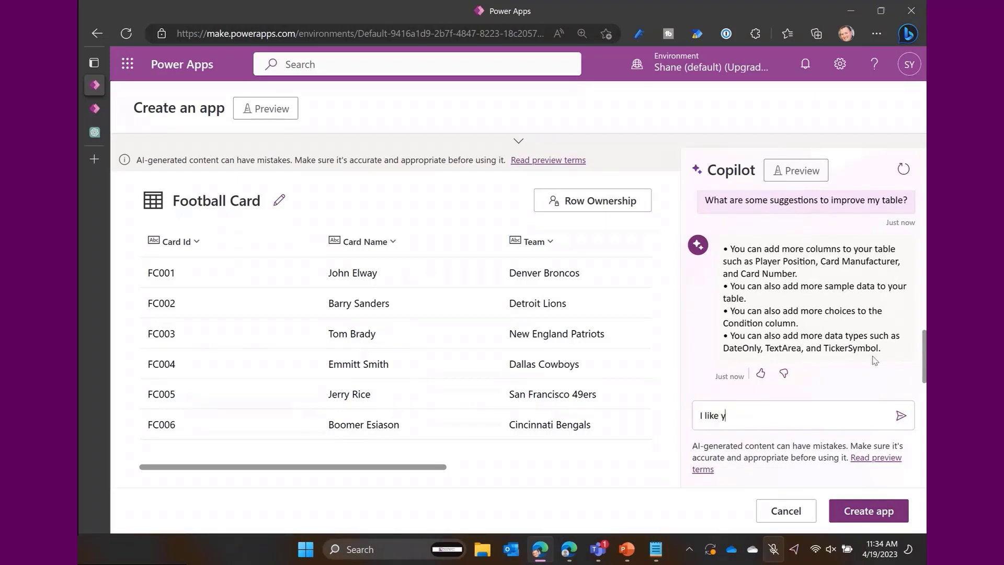
type("our idea, please add the first one.")
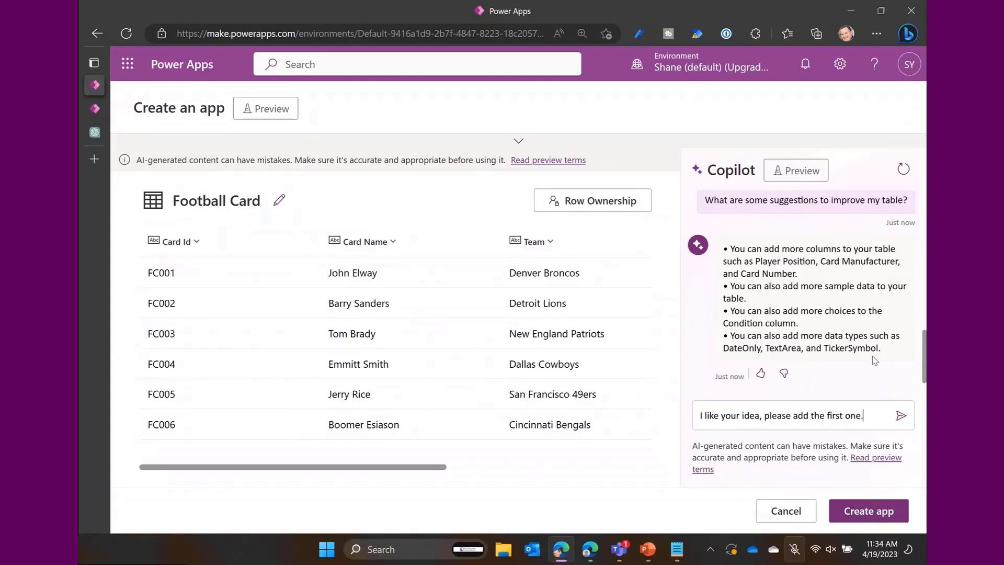
key("Return")
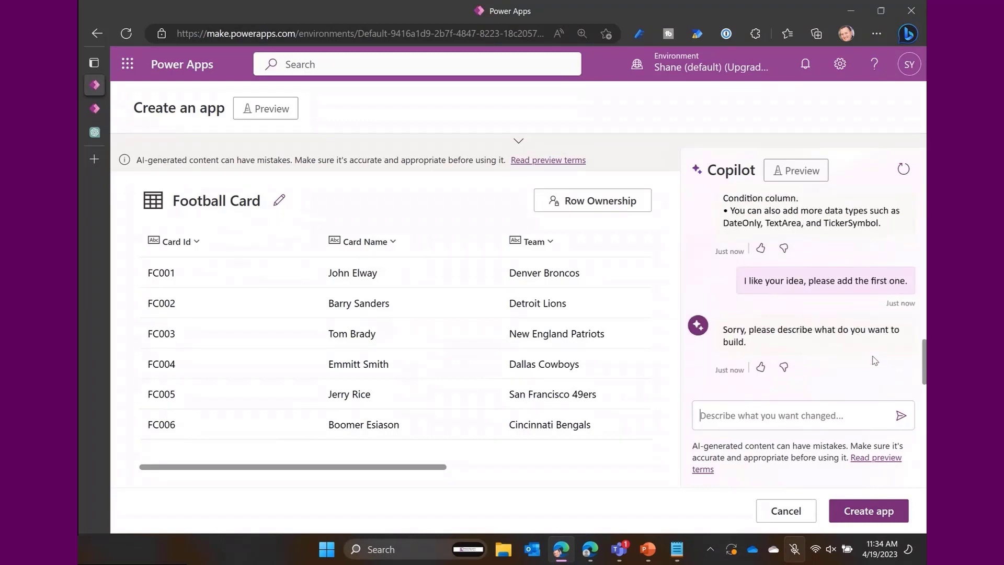
Step: Extend the table by asking Copilot "Please add a column to my table for PLayer Position", and check the new column
scroll(816, 358, "up", 3)
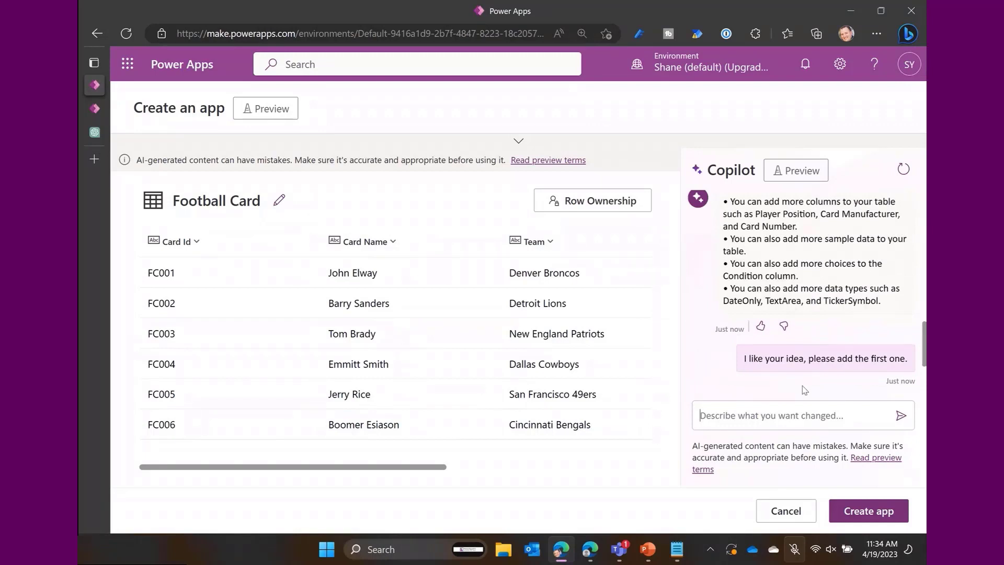
left_click(800, 421)
type("Pleas")
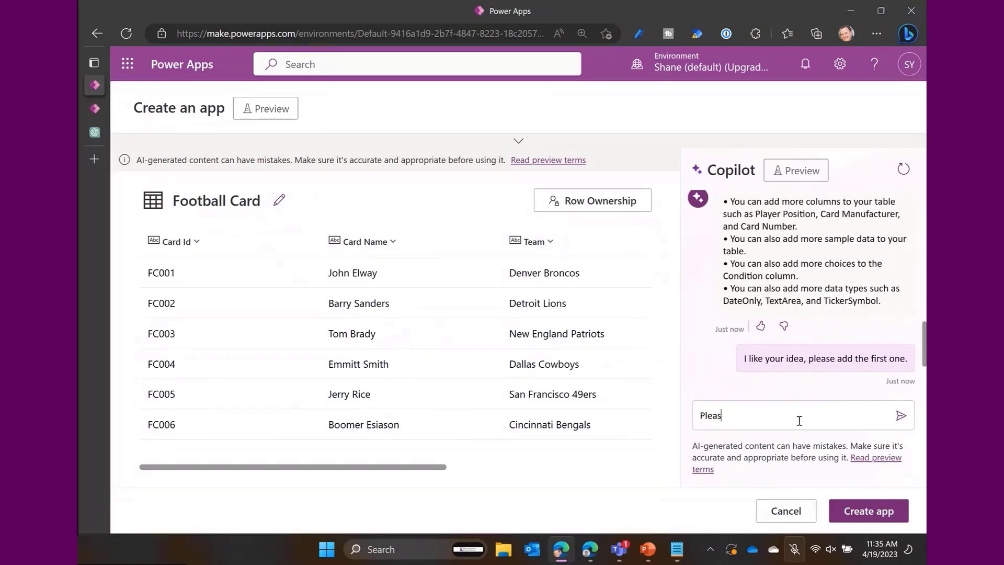
type("e add a column to yy table for PL")
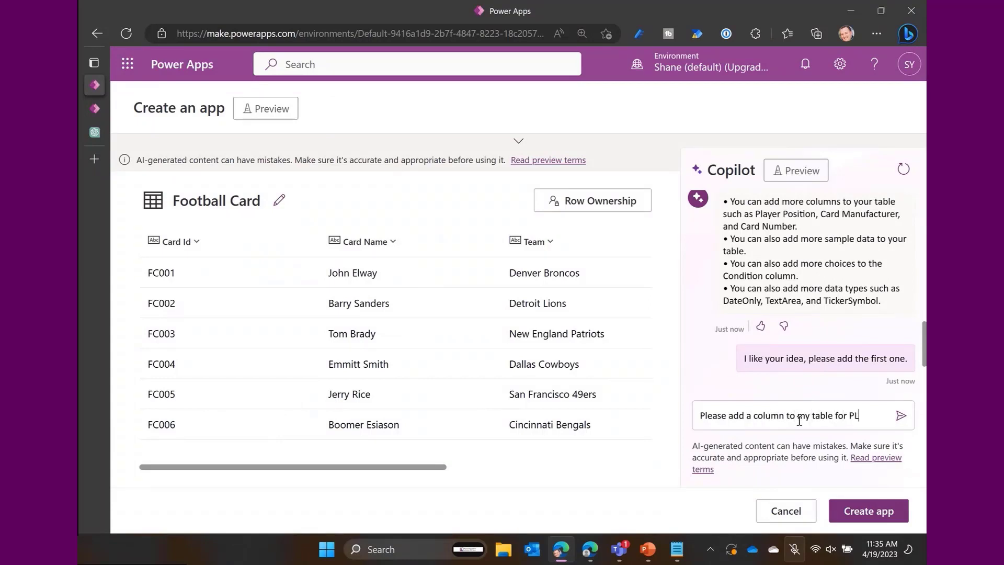
type("ayer Posi")
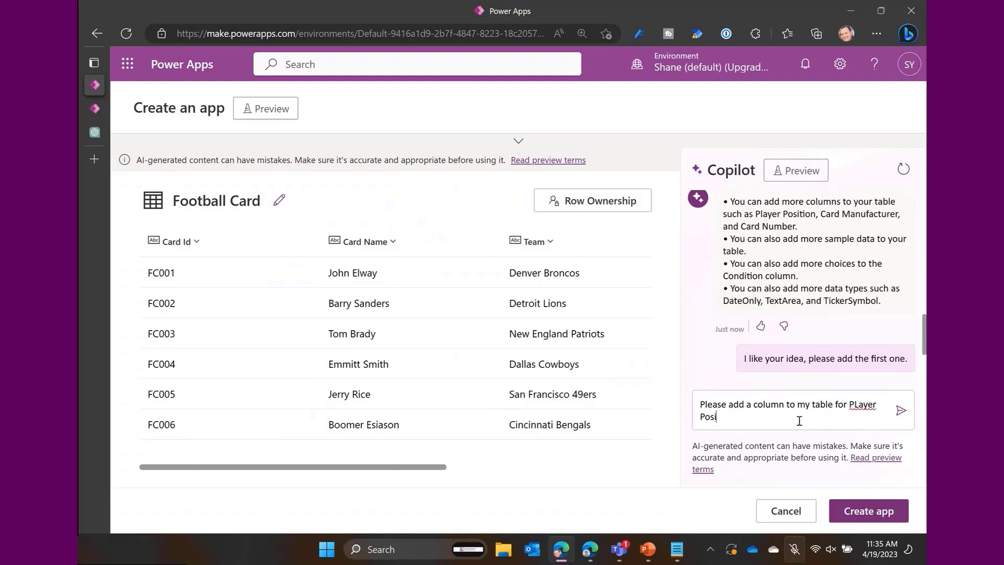
type("tion")
key("Return")
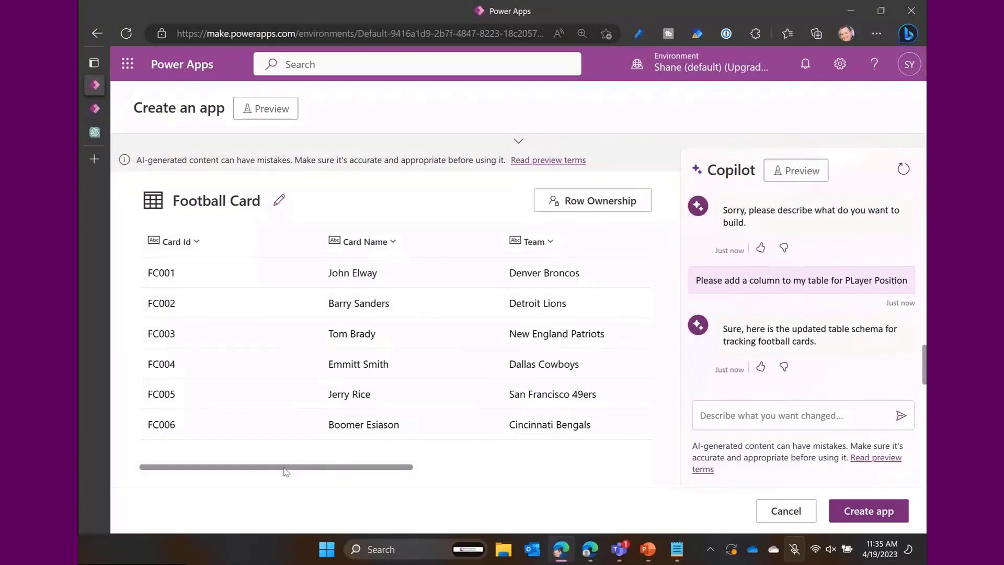
left_click_drag(285, 471, 583, 475)
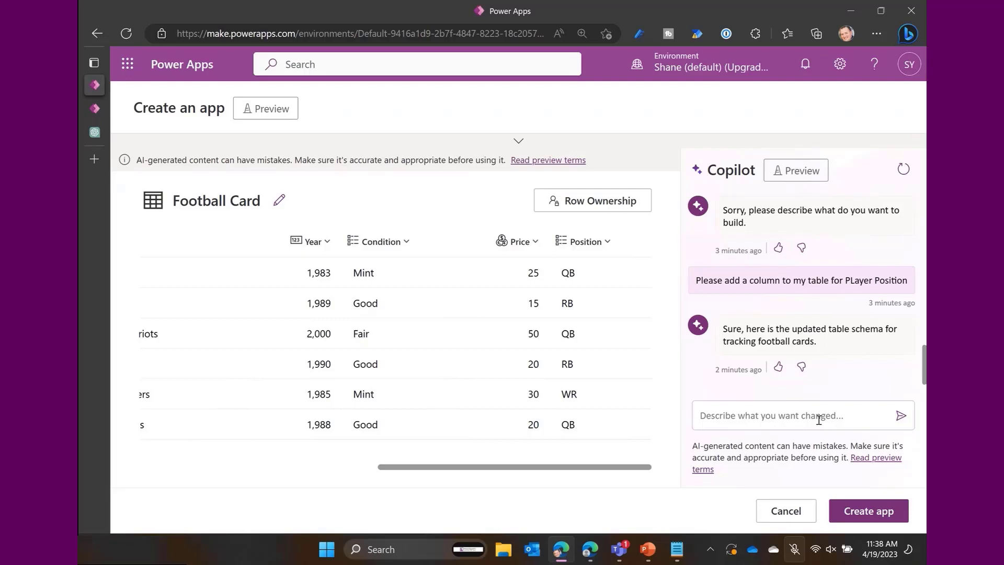
Step: Review the suggested kinds of table changes, and request from Copilot "Please change the Position column to a text field"
left_click(520, 142)
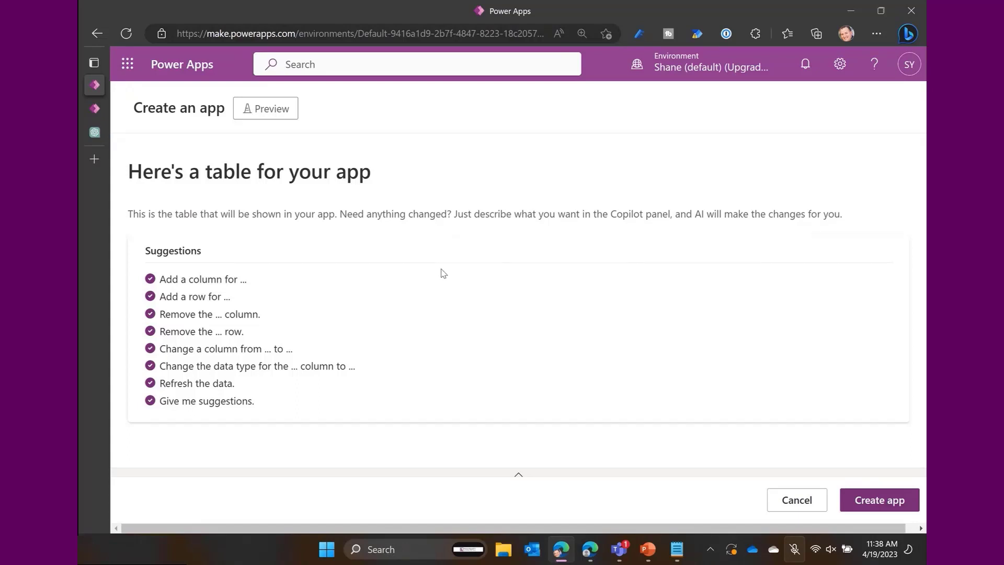
left_click(521, 476)
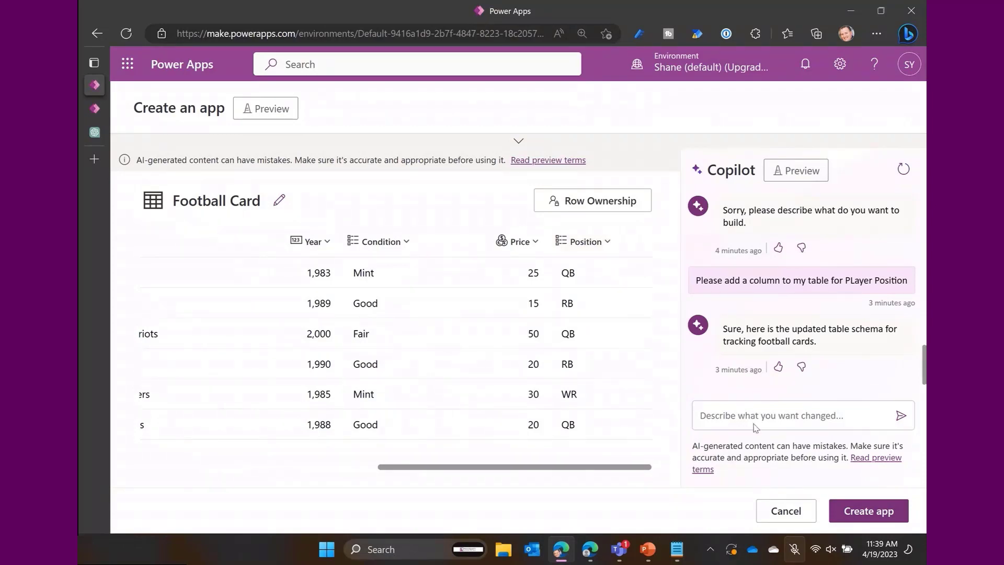
left_click(782, 417)
type("Pl")
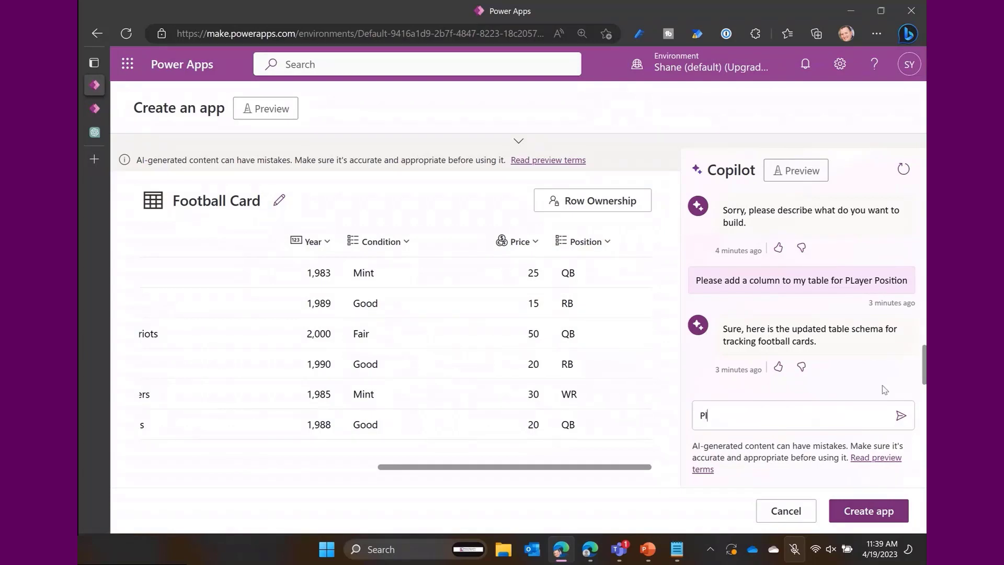
type("ease change the Positi")
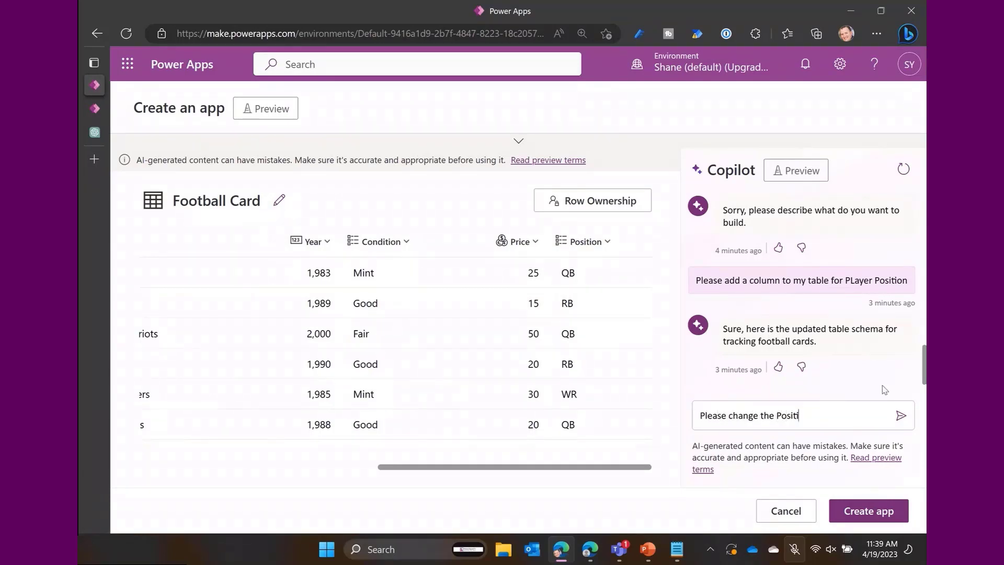
type("on column to a text field")
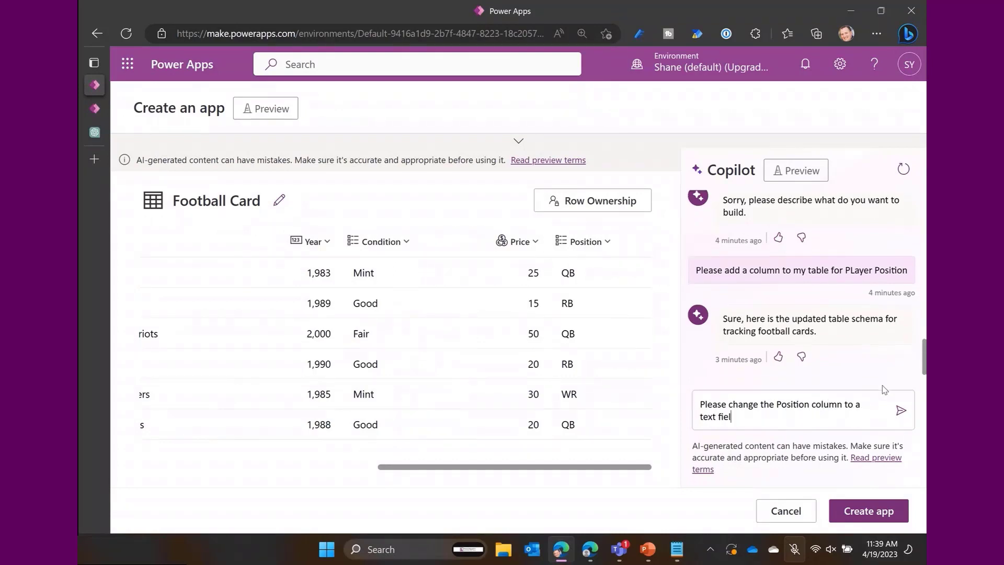
key("Return")
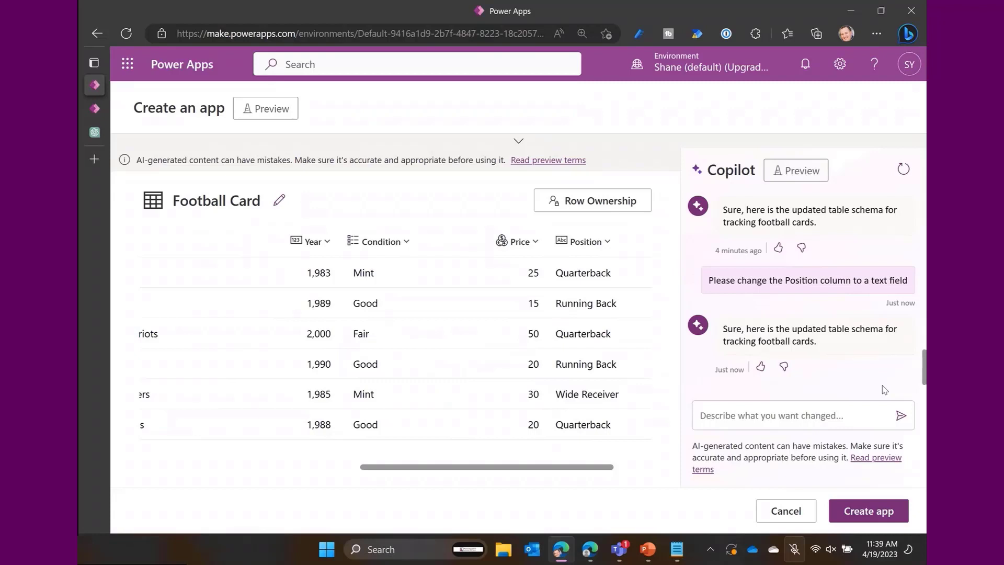
Step: Rate Copilot's reply to the text field request positively and send the feedback "It worked"
left_click(760, 367)
left_click(646, 231)
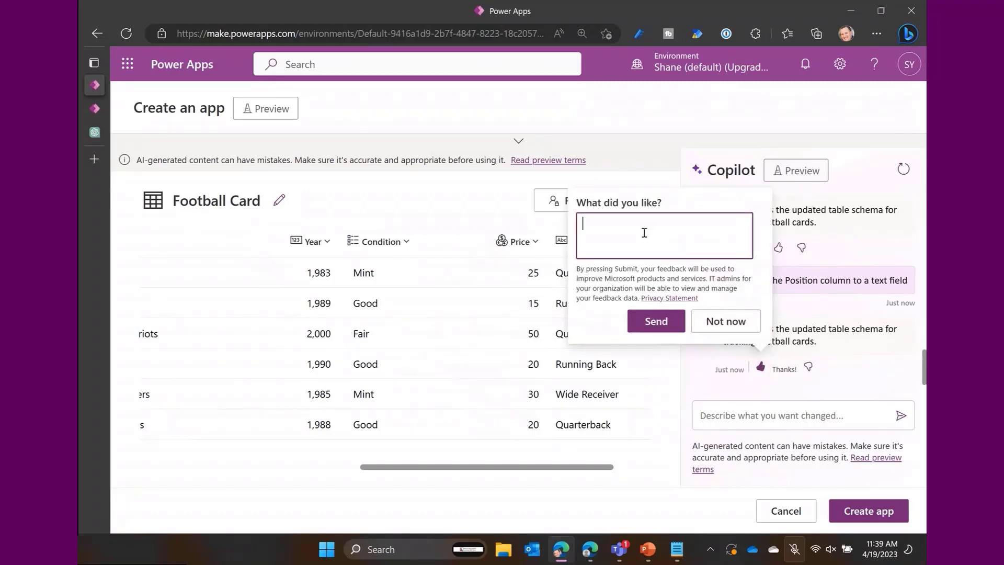
type("It worked")
left_click(660, 321)
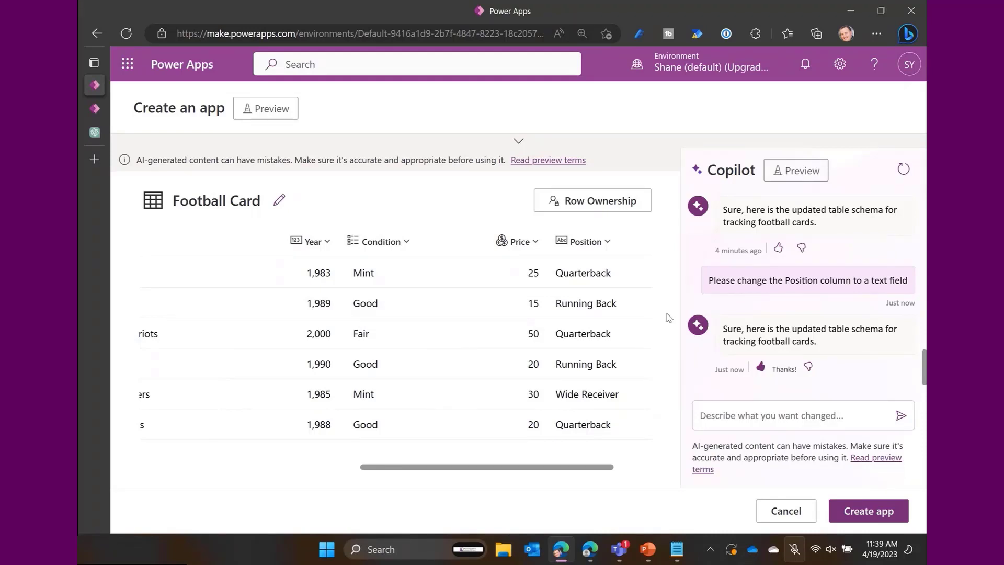
Step: Rate Copilot's fire damage reply negatively and send the feedback "It should have added a Choice called Fire Damage for me."
scroll(843, 275, "up", 3)
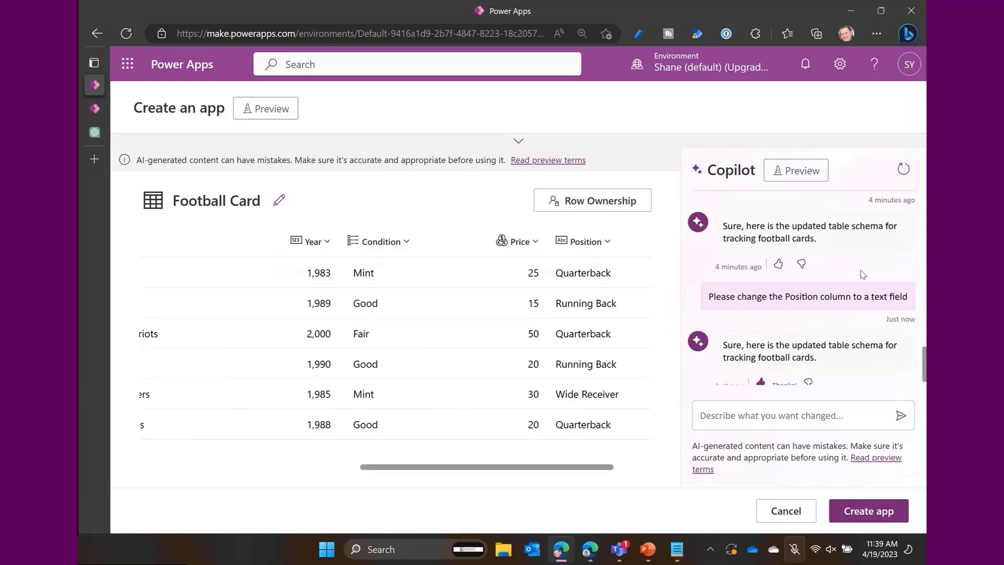
scroll(843, 275, "up", 5)
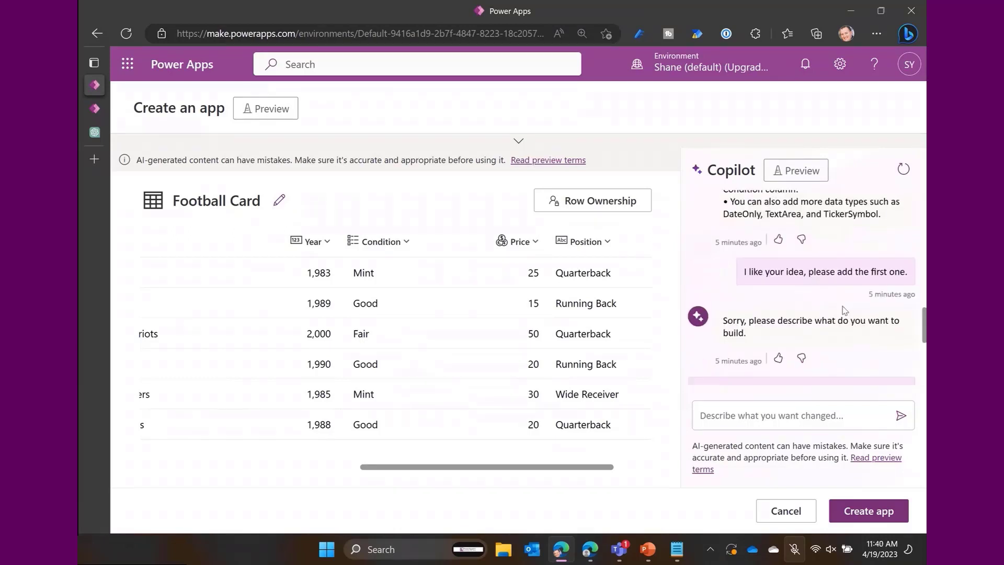
scroll(826, 314, "up", 5)
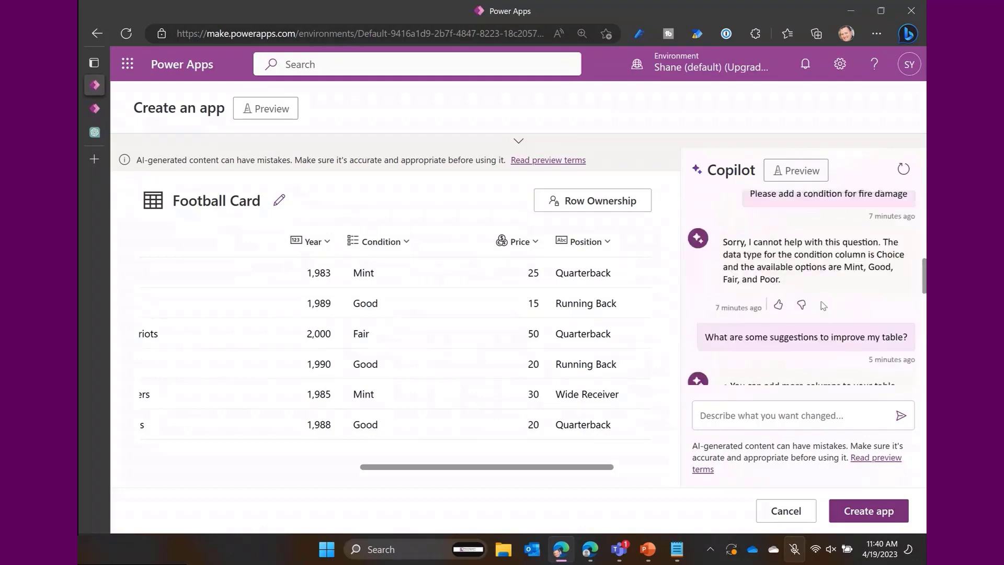
scroll(827, 305, "up", 1)
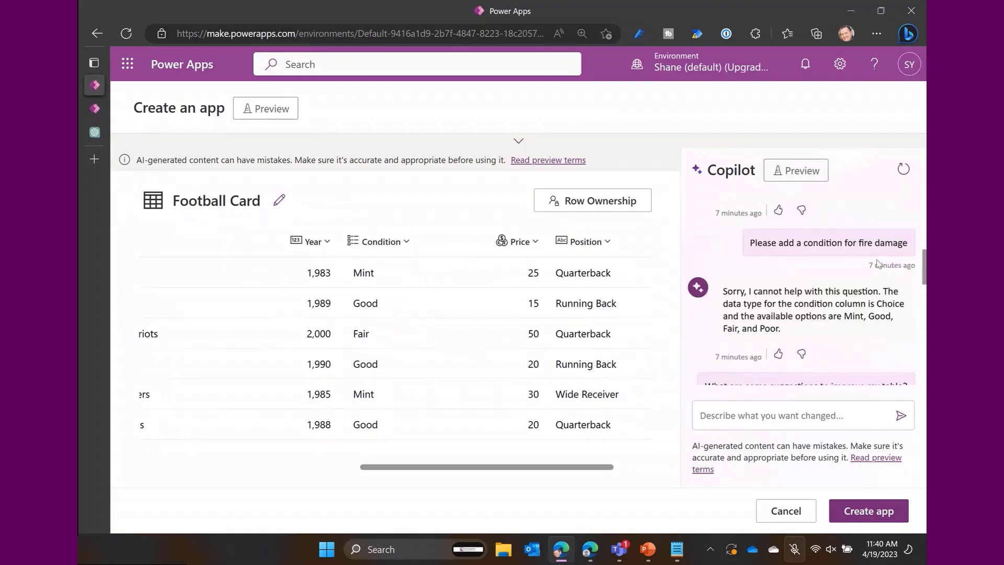
scroll(858, 264, "down", 1)
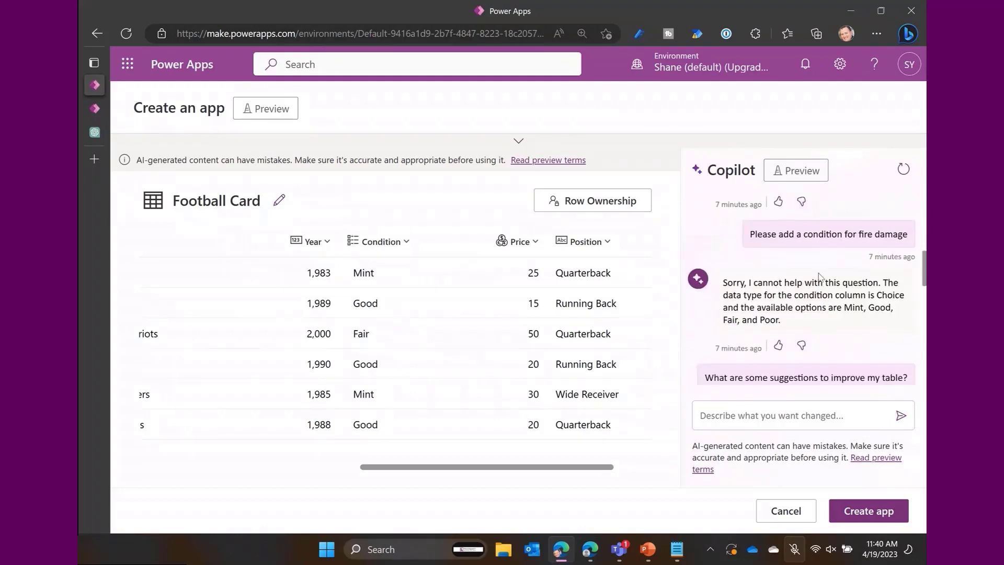
left_click(802, 347)
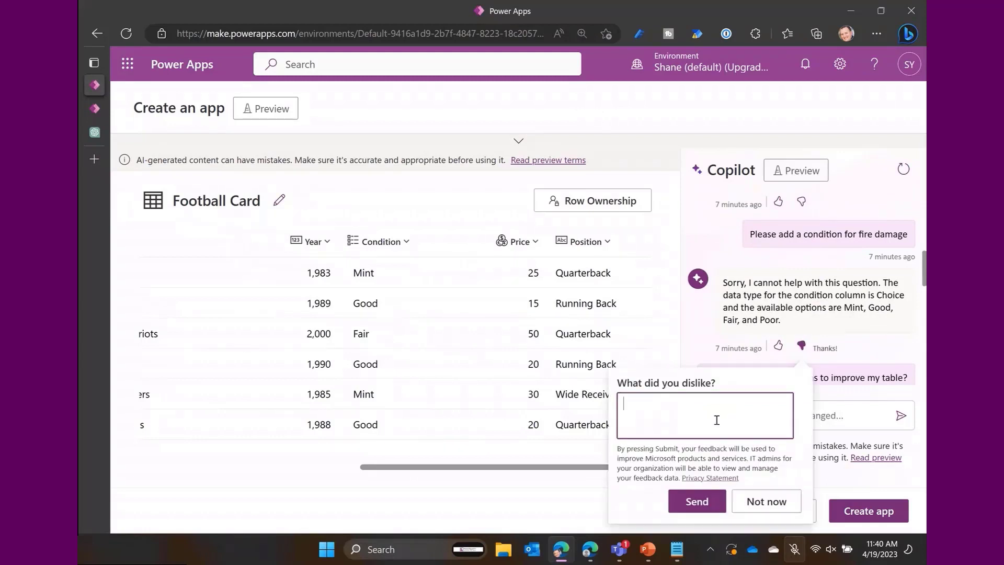
type("It should have added a Choice calle")
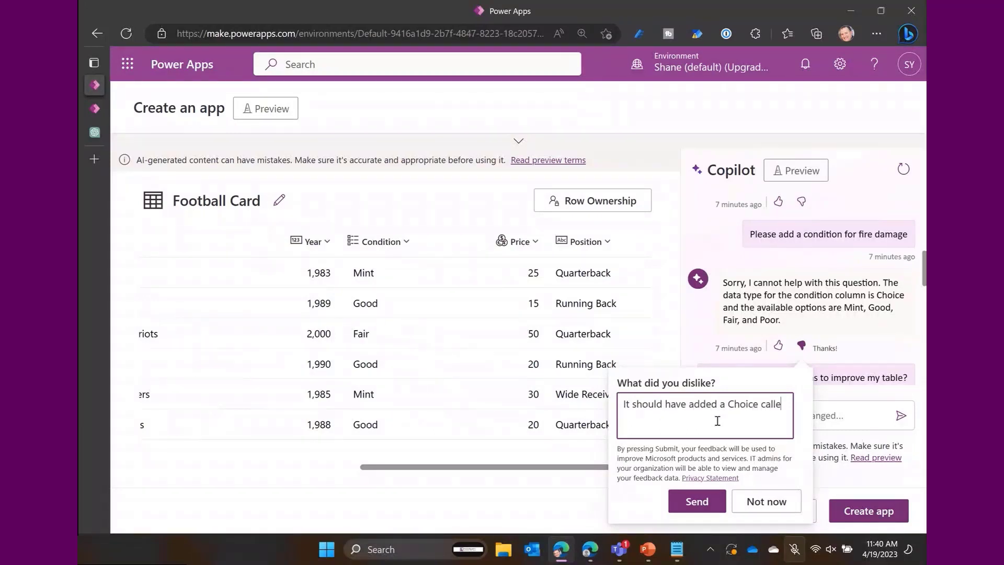
type("d Fire Damange")
key("BackSpace")
key("BackSpace")
key("BackSpace")
type("ge for me.")
left_click(691, 501)
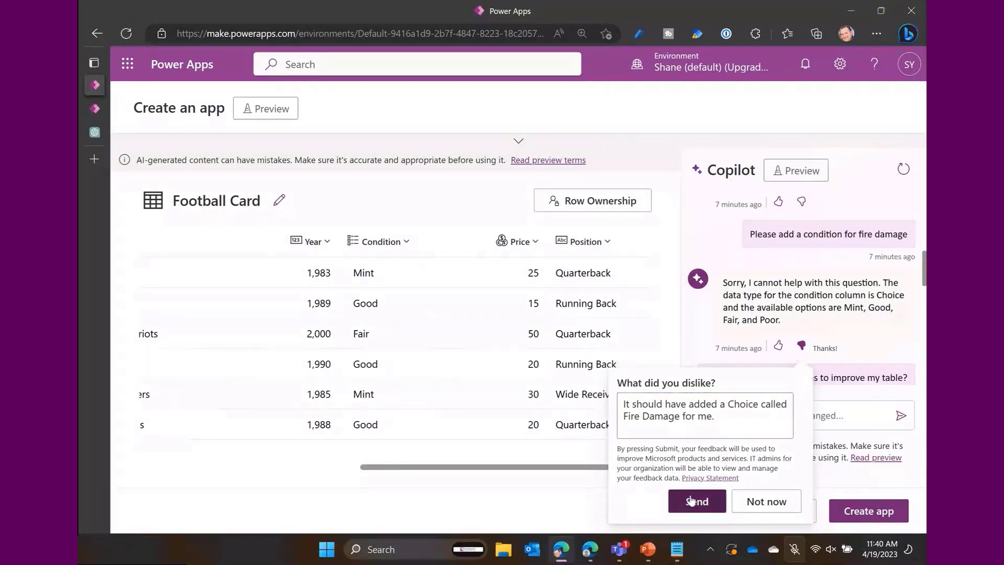
left_click(691, 501)
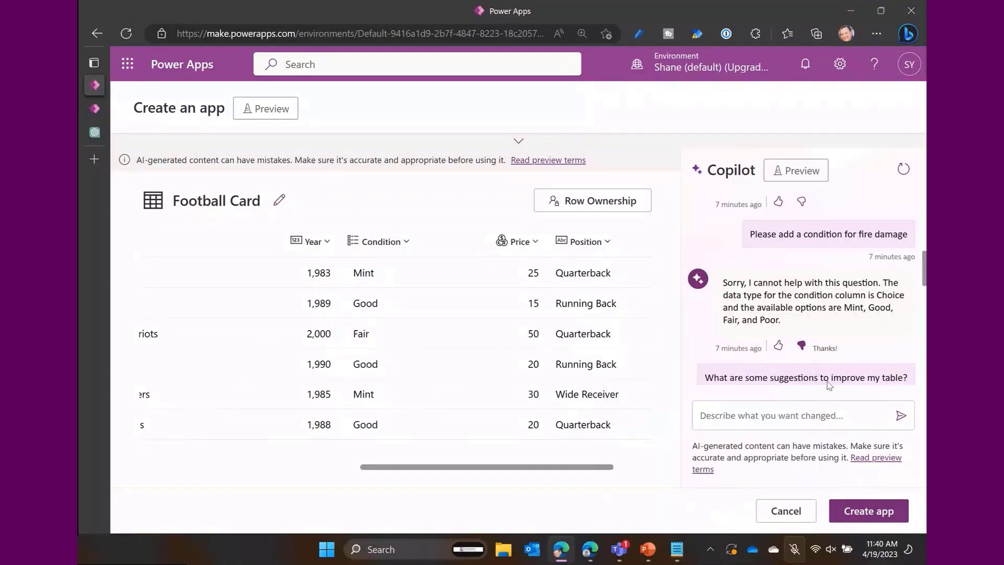
Step: Try to update the Price column by asking Copilot "Can you please update the price column to use average retails prices for the cards?"
scroll(843, 294, "down", 1)
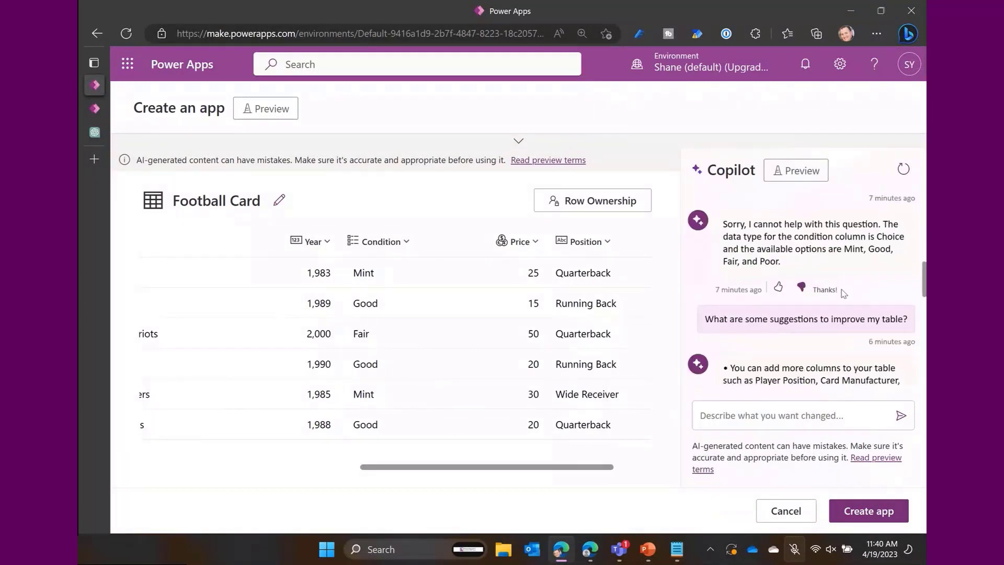
scroll(844, 294, "down", 8)
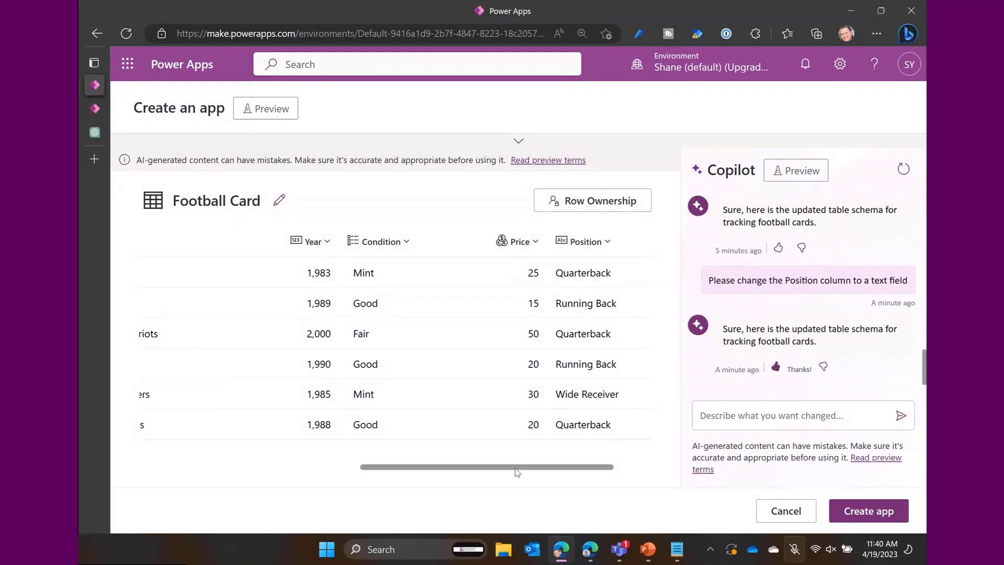
left_click_drag(515, 469, 141, 439)
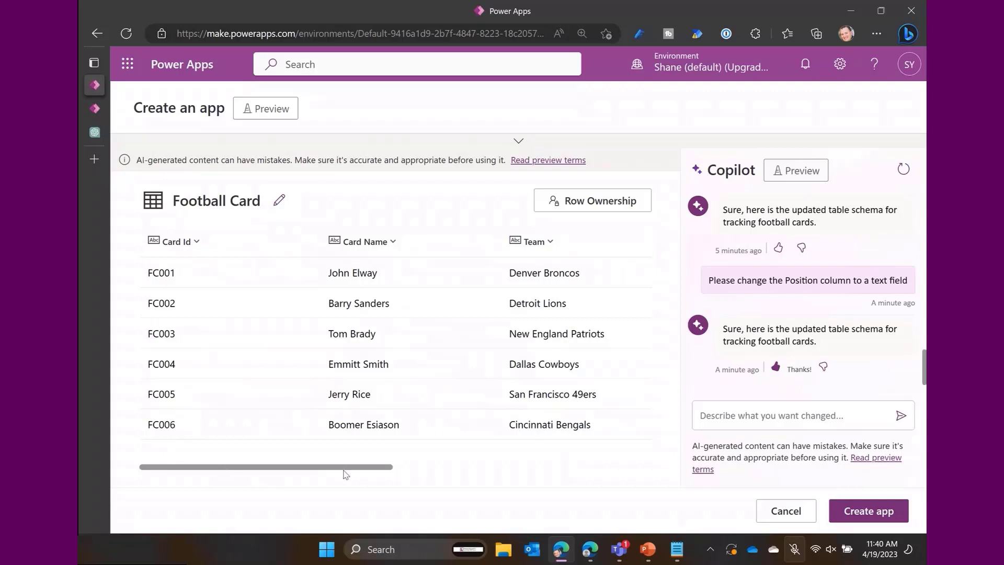
left_click_drag(241, 469, 496, 471)
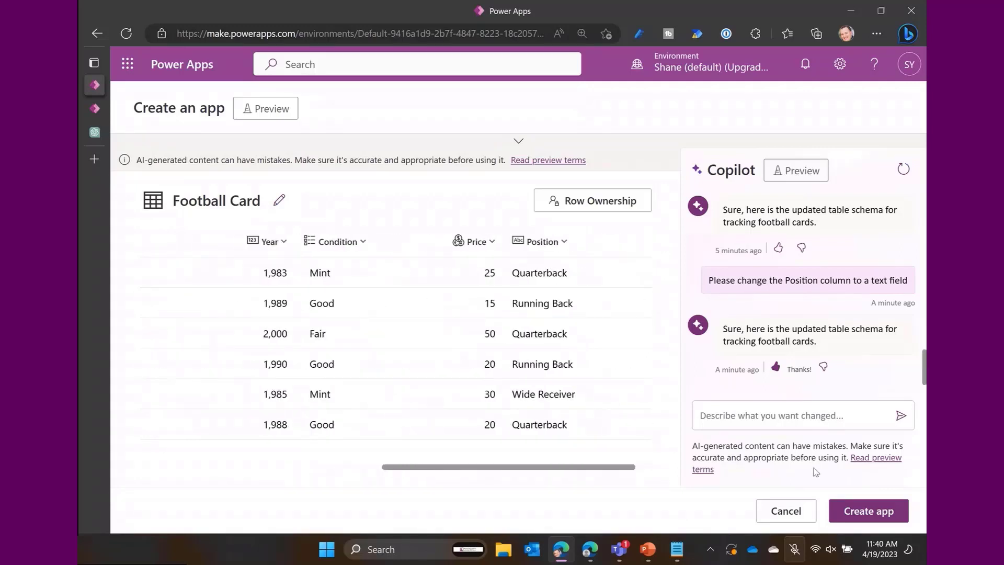
left_click(792, 417)
type("W")
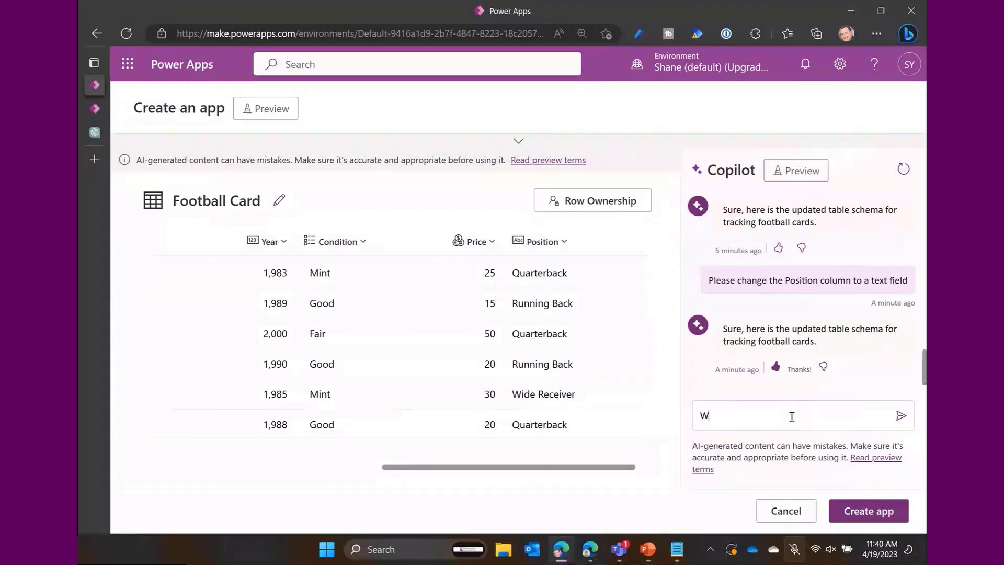
key("BackSpace")
type("Can you please update the ")
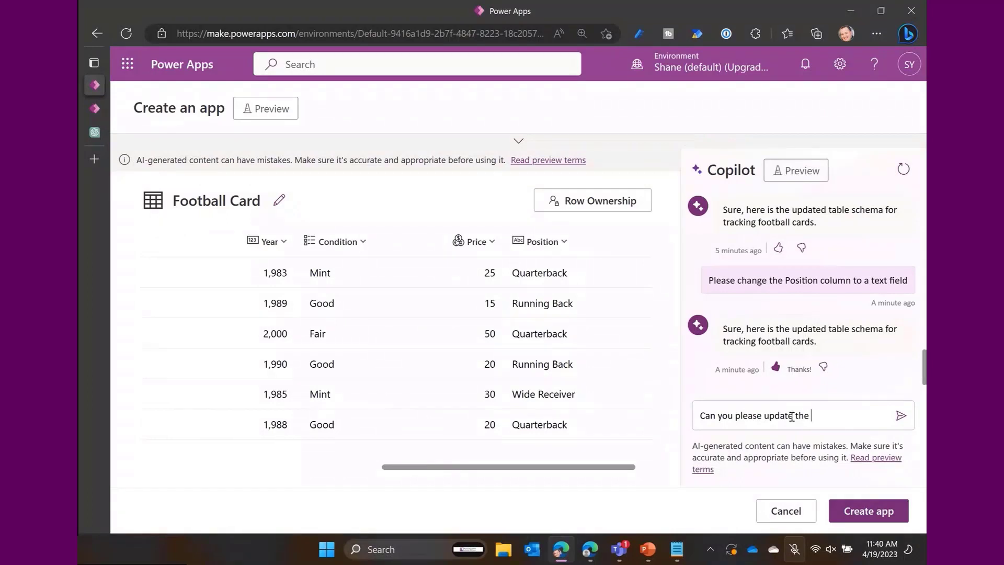
type("price column to ")
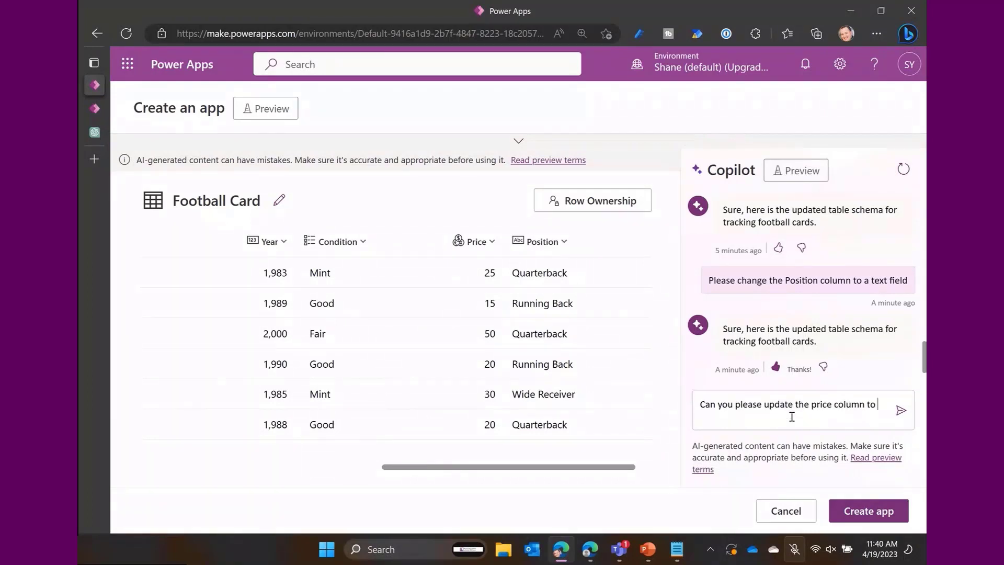
type("use ave")
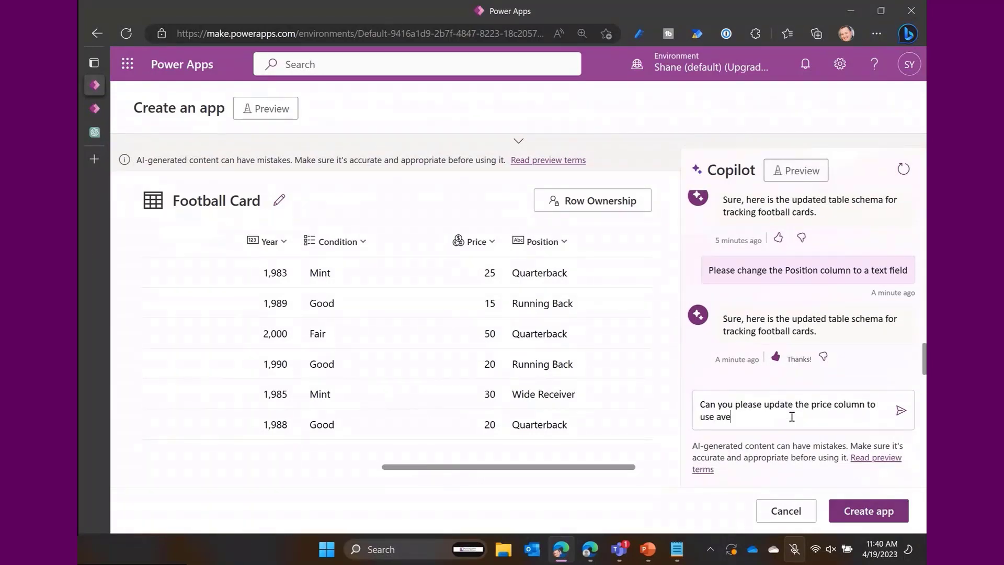
type("rage retails pricese for the cards")
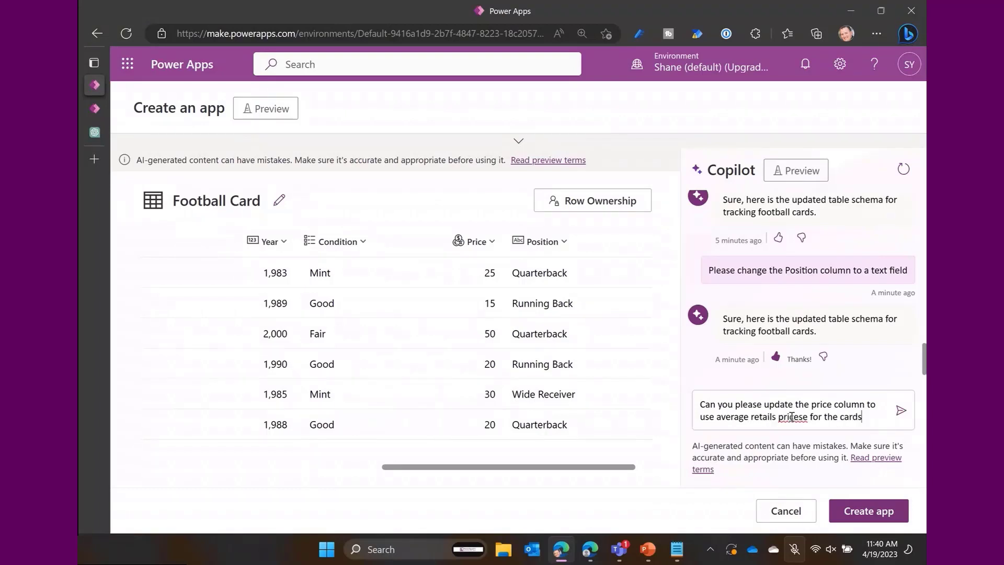
type("?")
key("Left")
key("Left")
key("Left")
key("Left")
key("Left")
key("Left")
key("Left")
key("Left")
key("Left")
key("Left")
key("Left")
key("Left")
key("Left")
key("Left")
key("Left")
key("BackSpace")
key("Return")
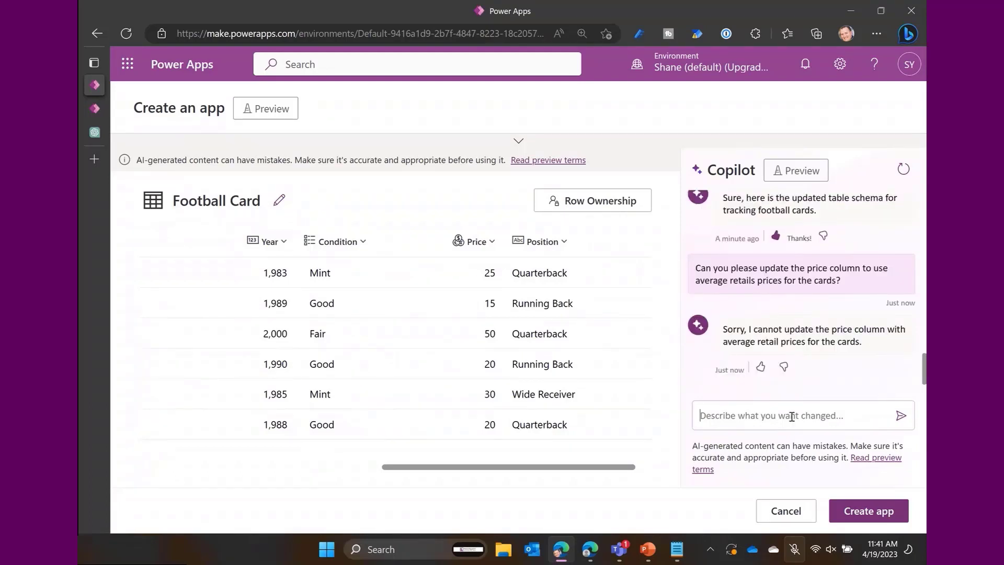
scroll(488, 472, "right", 1)
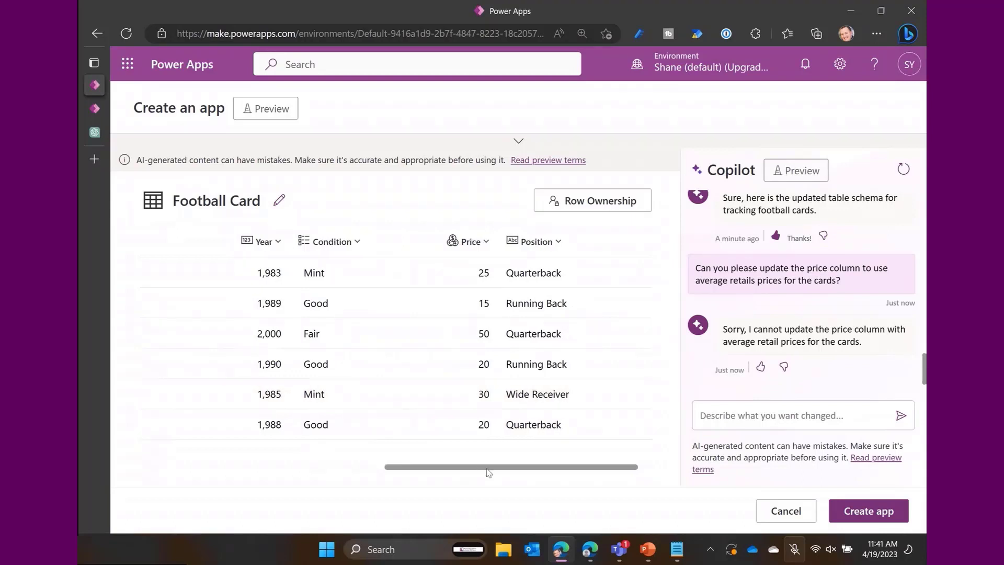
scroll(488, 473, "right", 2)
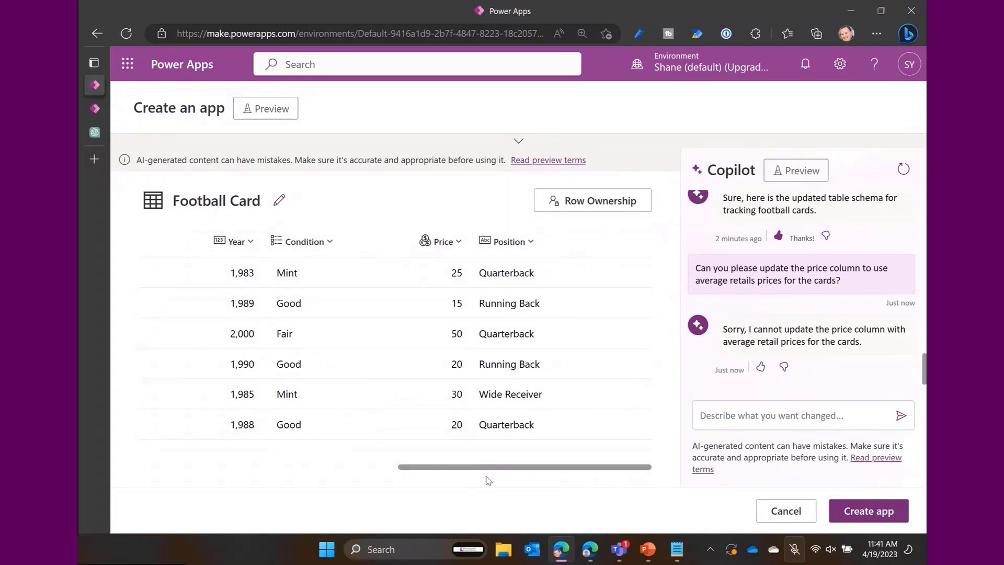
Step: Try to change the Year number format by asking Copilot "Please remove the comma from the Year format."
left_click_drag(493, 469, 471, 468)
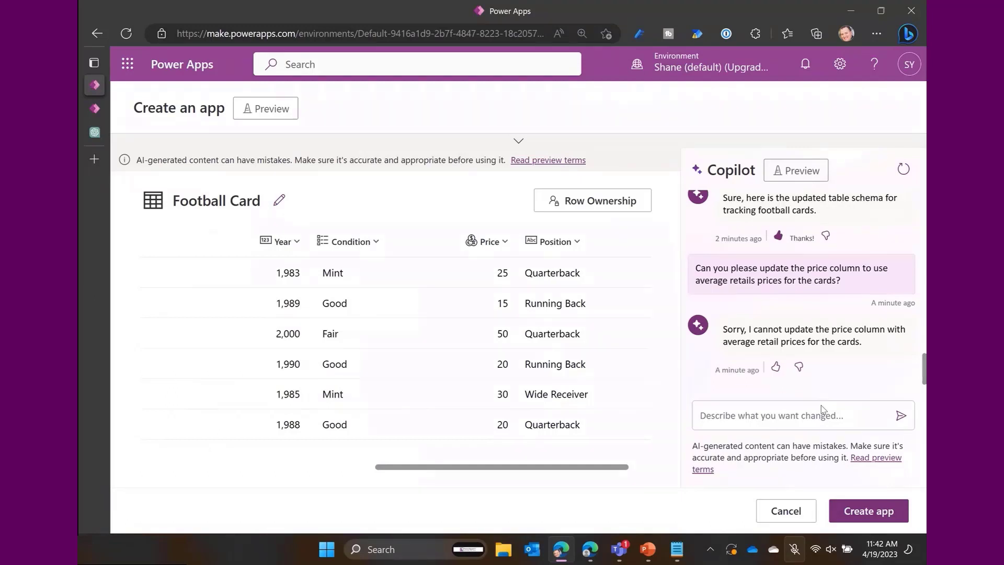
type("Please rem")
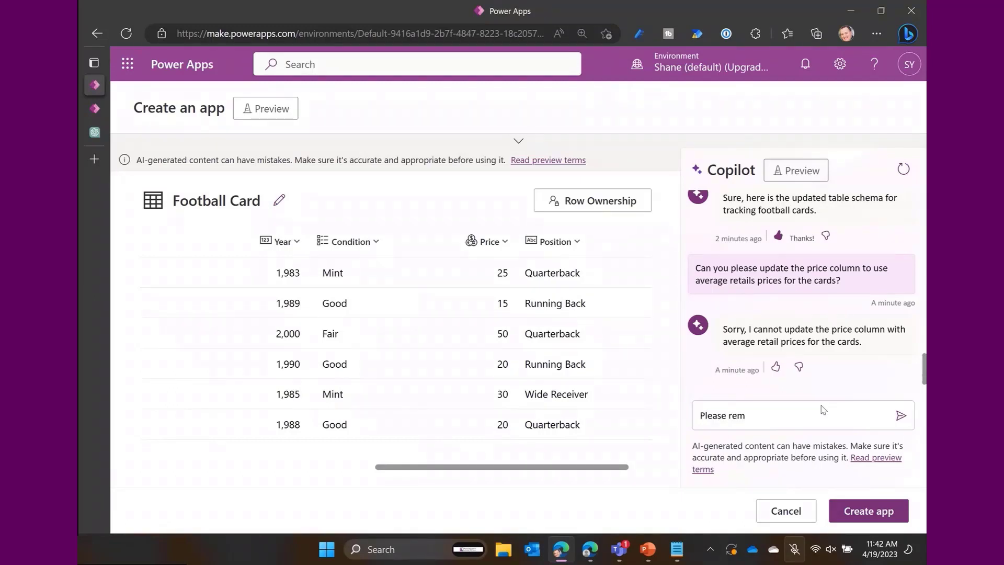
type("ove the comma from the Year forma")
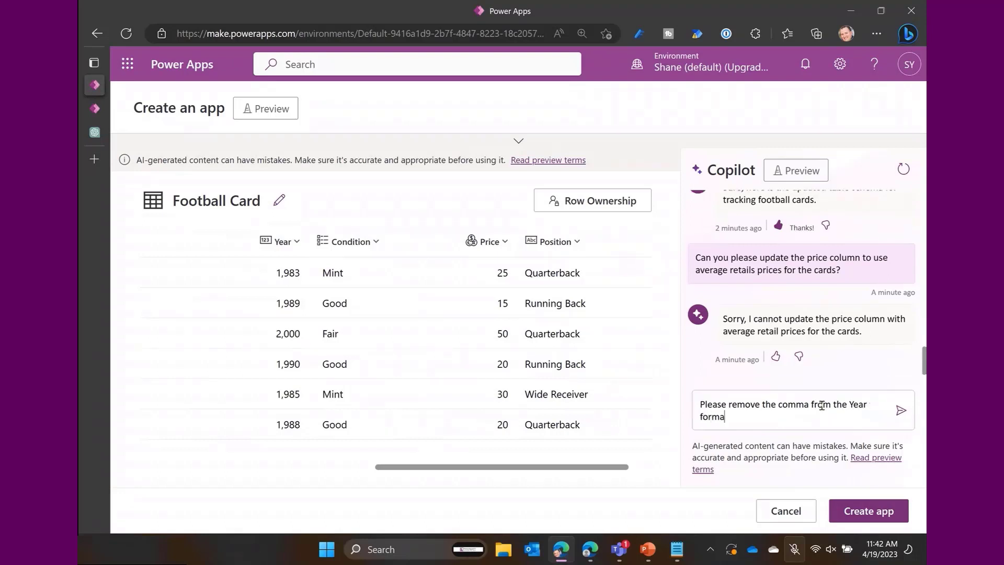
type("t.")
key("Return")
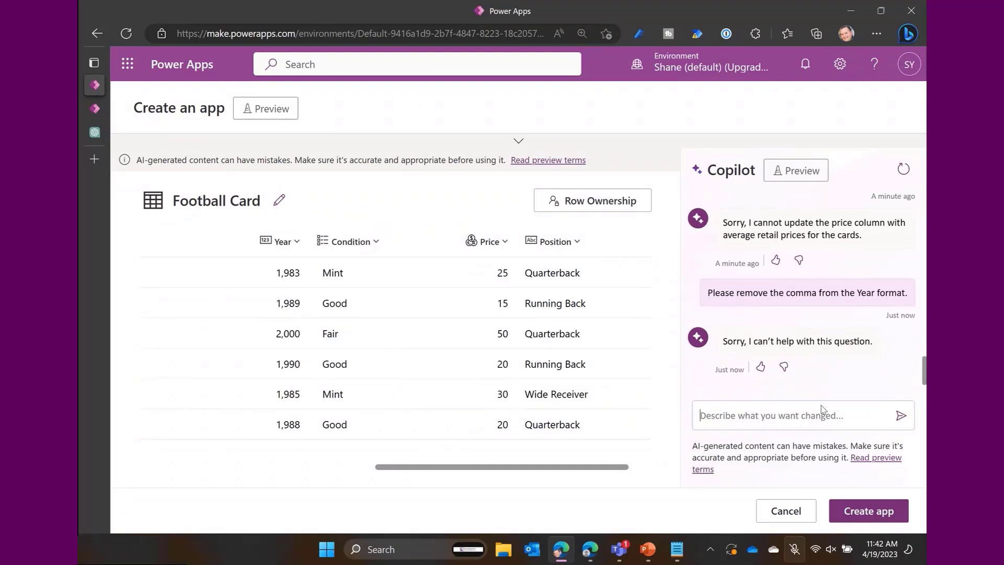
Step: Examine the Year column's properties, including the advanced options, and close them without changes
left_click(297, 250)
left_click(265, 264)
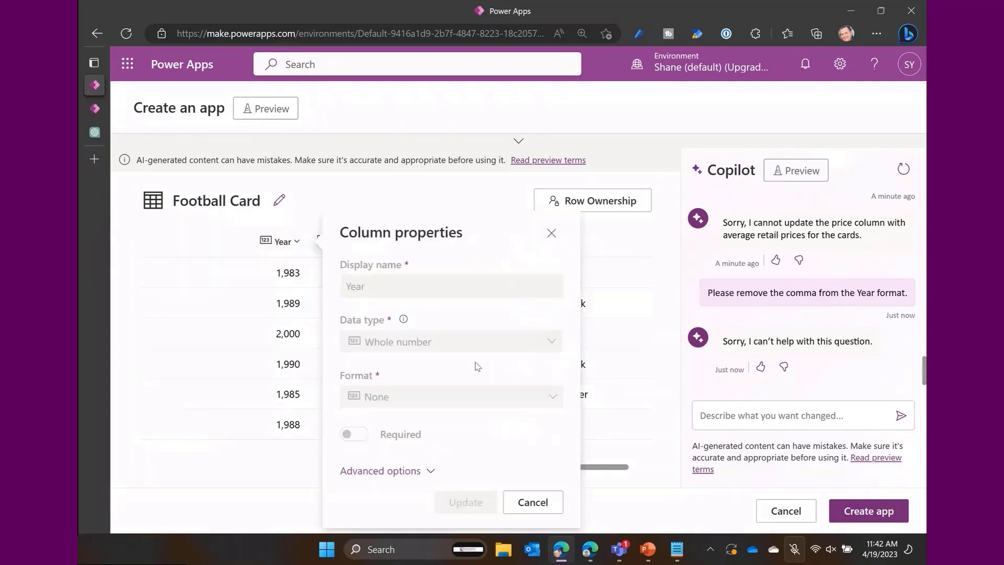
left_click(397, 473)
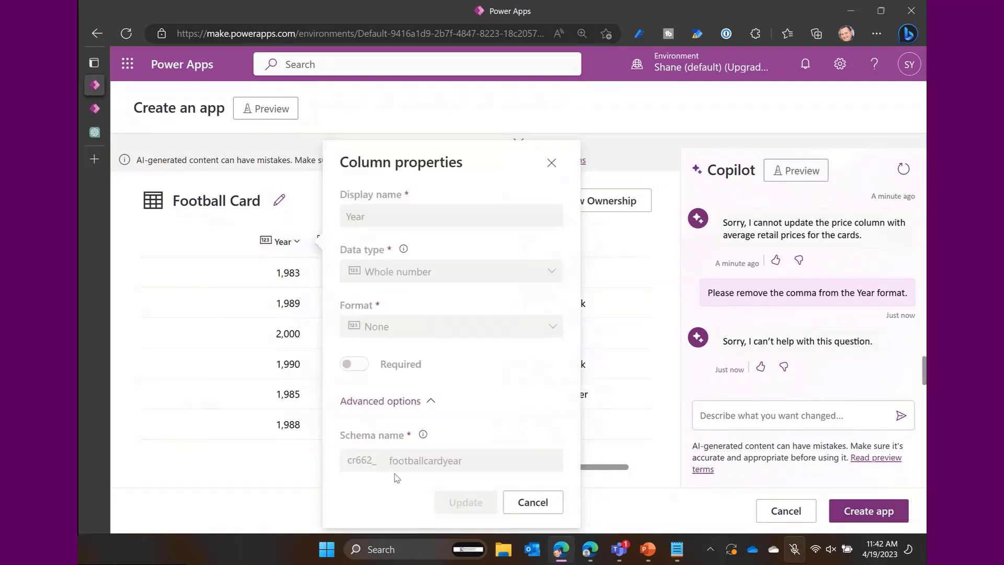
left_click(530, 503)
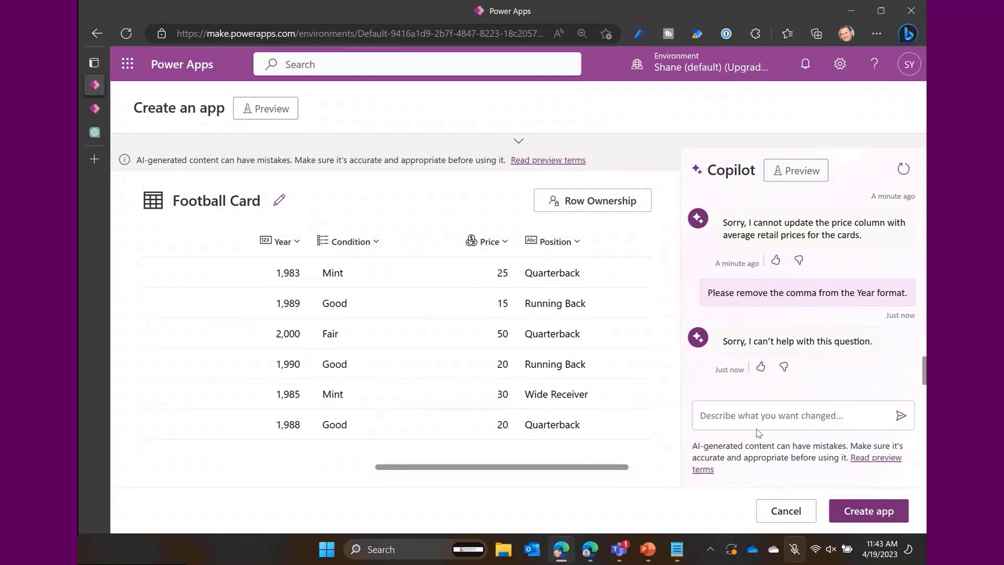
Step: Request from Copilot "Please add an image column?" and view the added column's values in the table
left_click(779, 409)
type("Please ad")
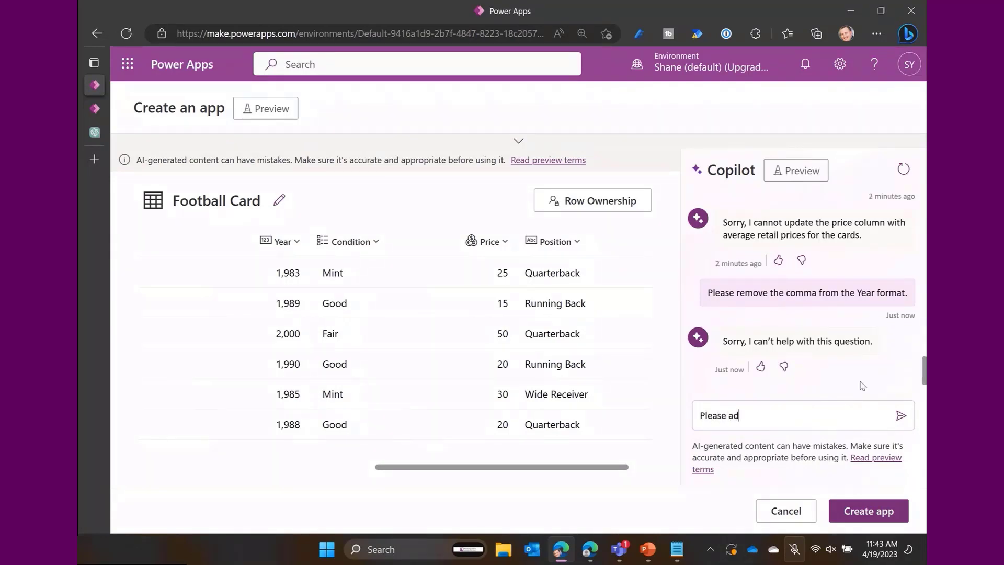
type("d an image column?")
key("Return")
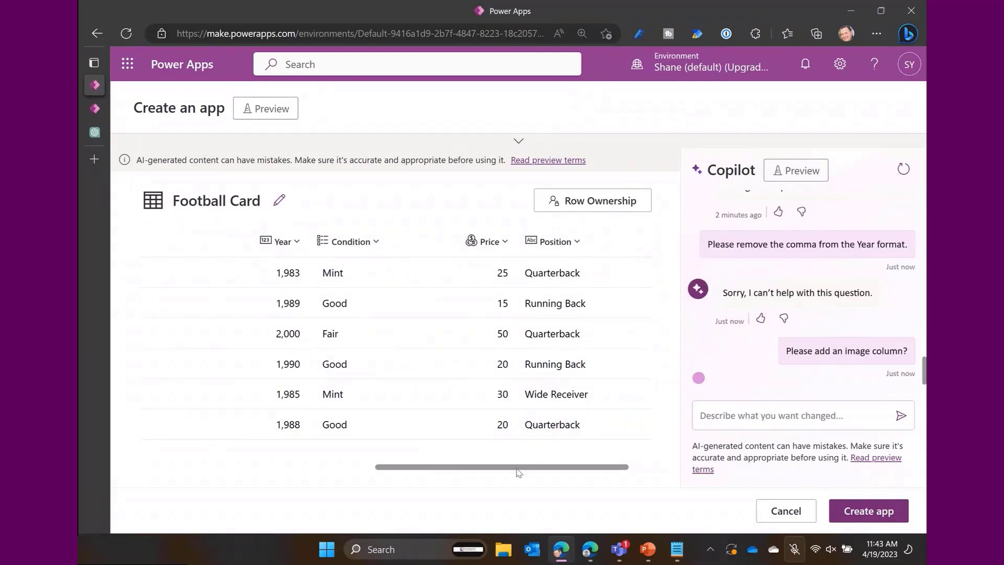
scroll(576, 471, "right", 2)
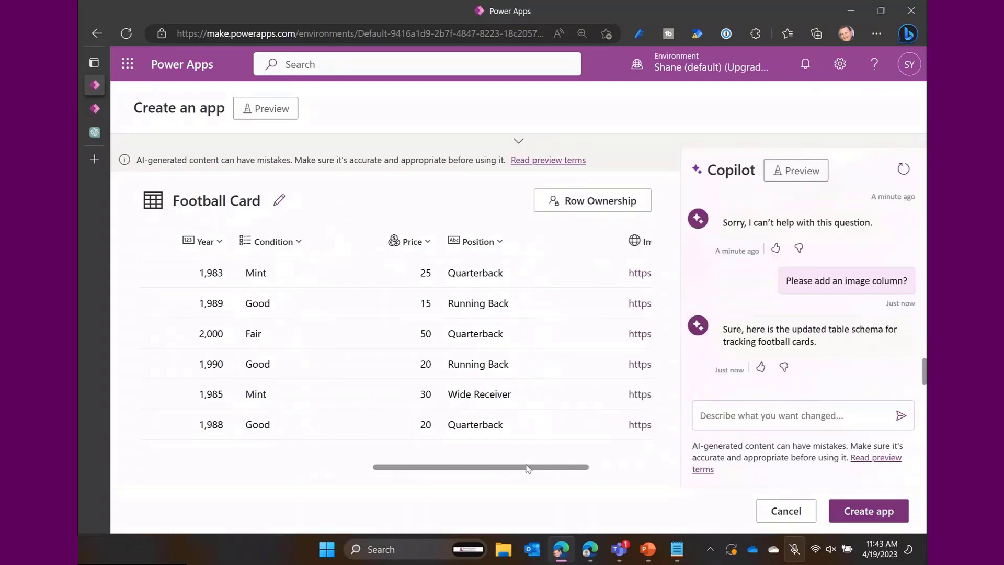
left_click_drag(527, 468, 644, 466)
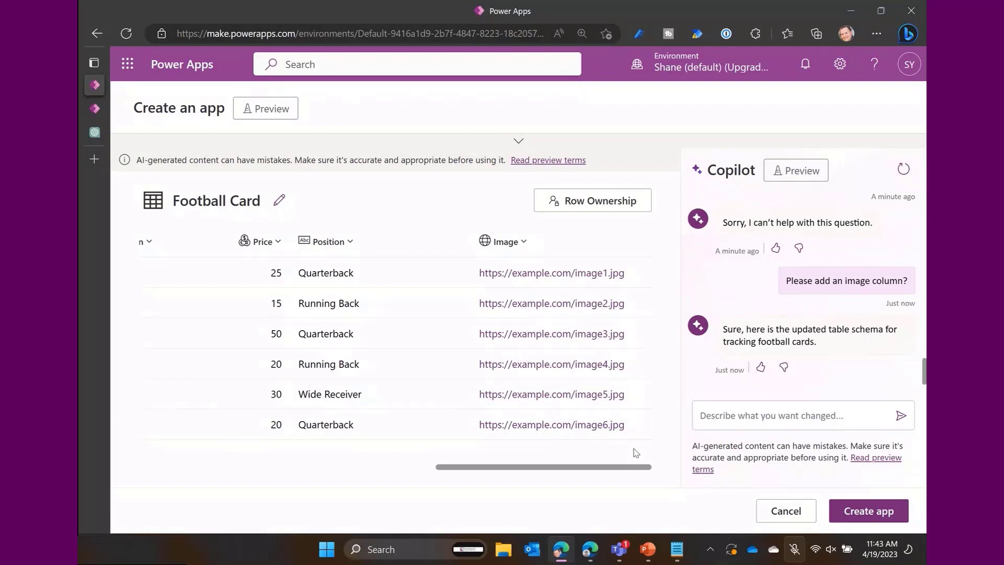
Step: Have Copilot delete the added column with the request "Please remove the Image column"
left_click(764, 413)
type("Plea")
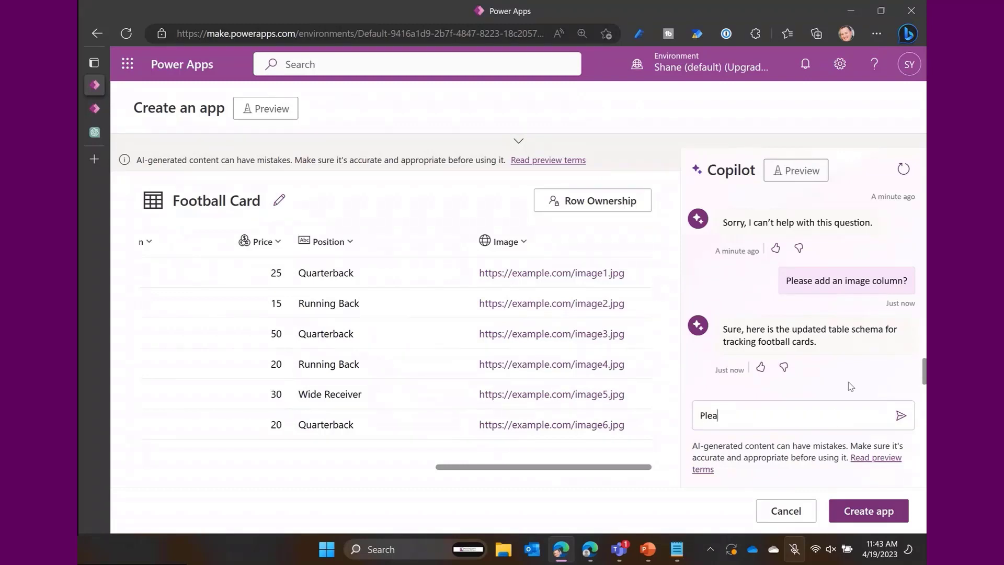
type("se remove the Image column")
key("Return")
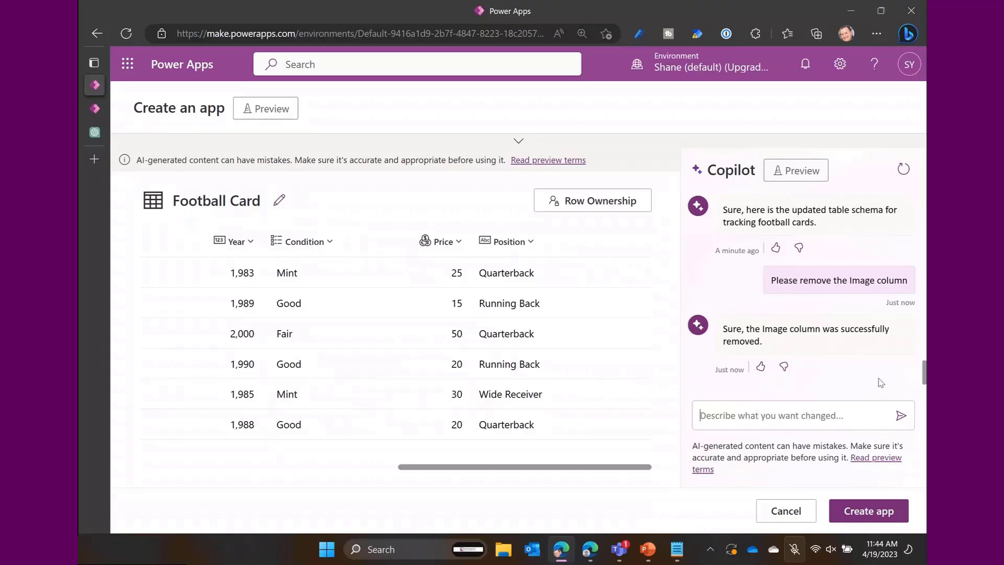
Step: Ask Copilot "What types of columns do you support for creating?"
type("What types of ")
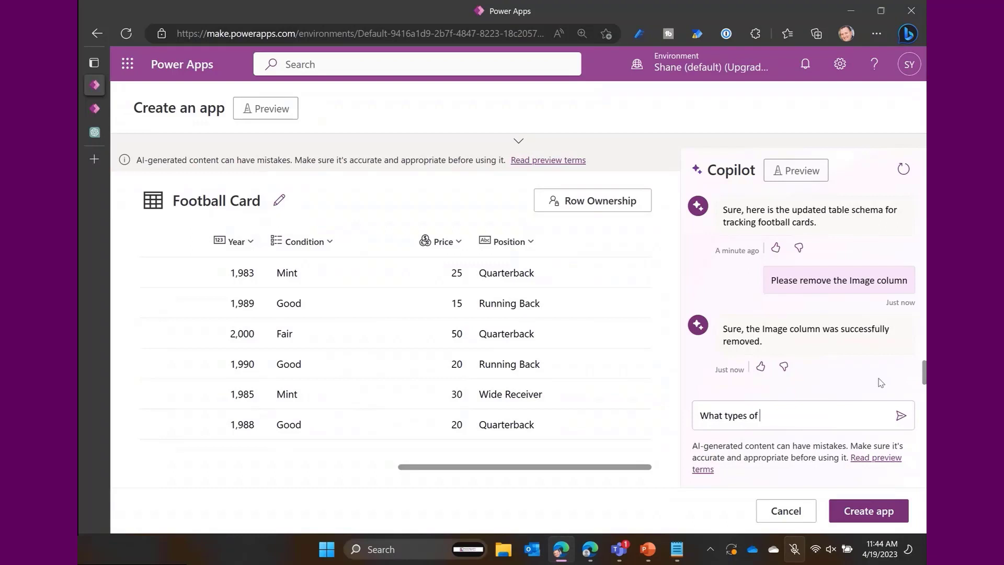
type("columns do you support for creating?")
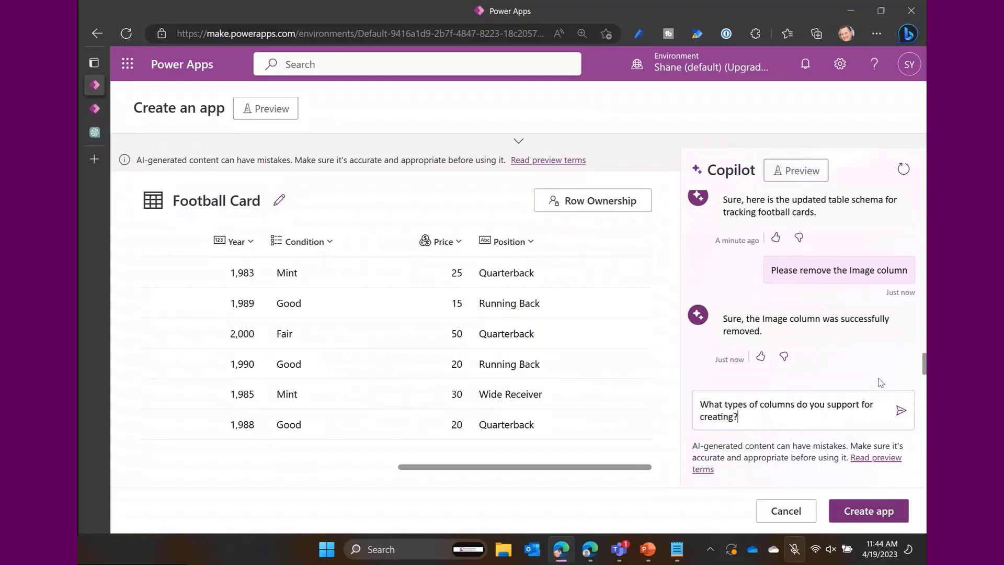
key("Return")
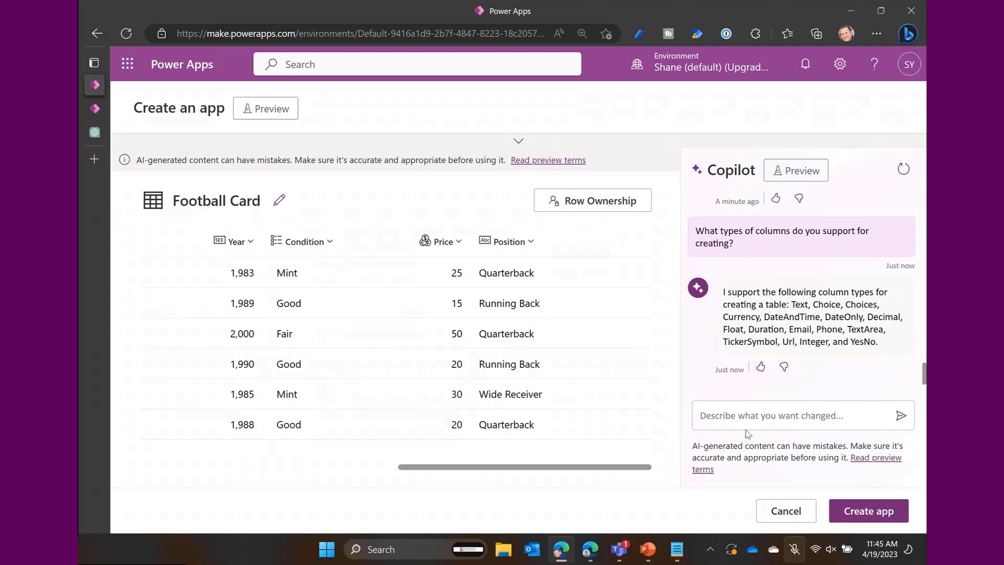
Step: Ask Copilot "What currency is the Price column set to?" and review its reply
left_click(775, 427)
type("What ")
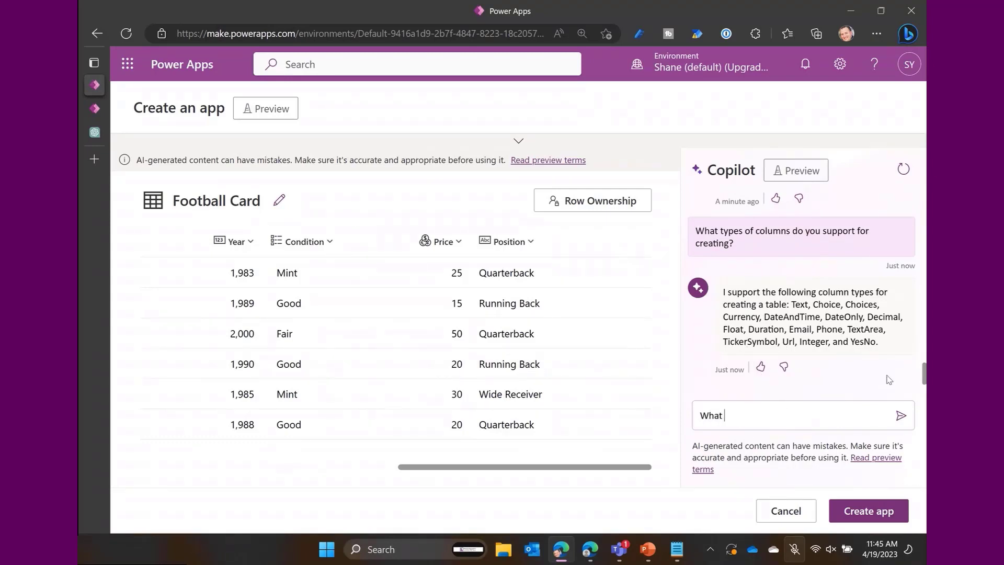
type("currency is the Price column set to?")
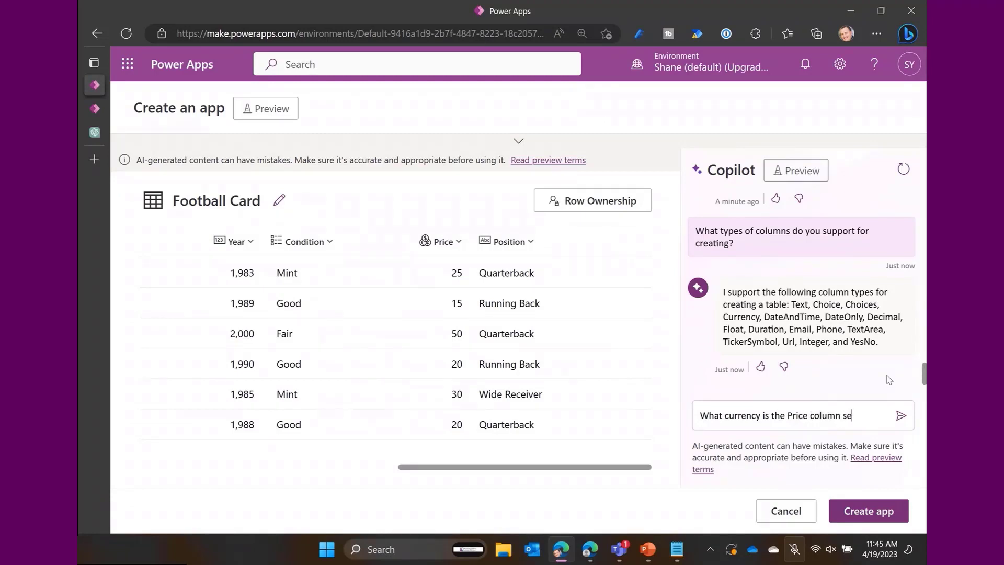
key("Return")
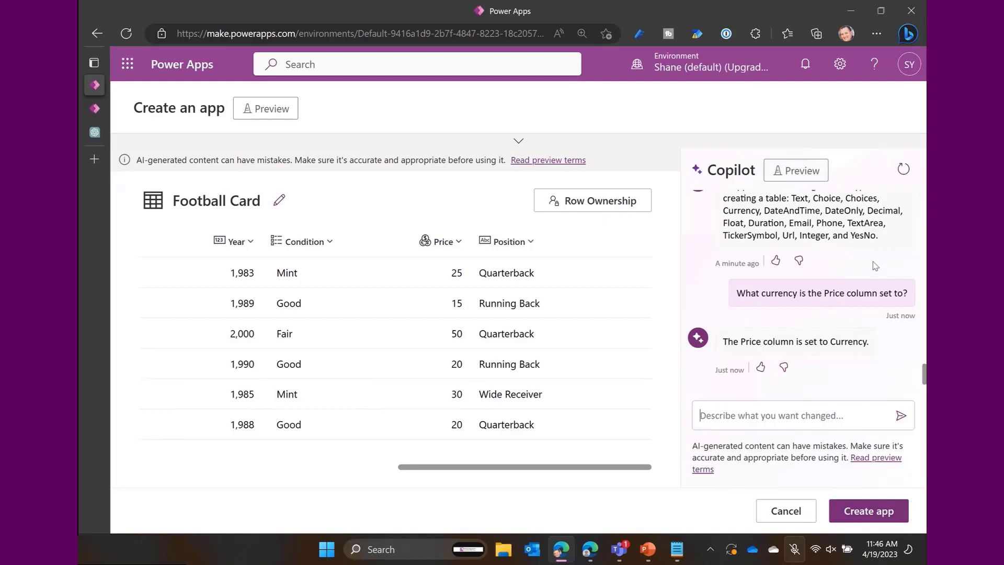
scroll(874, 268, "up", 1)
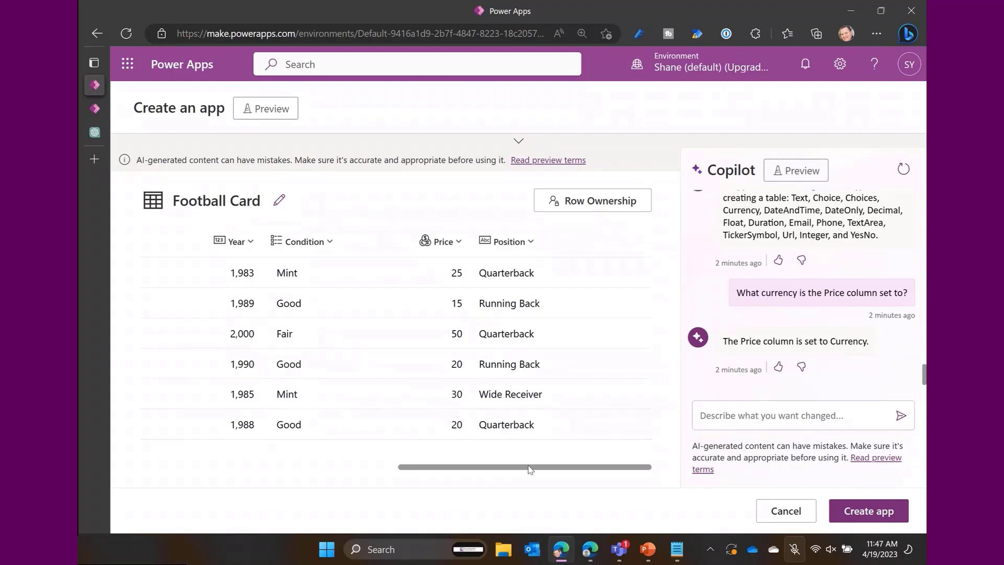
Step: Have Copilot rename the table with "Please change the table name to Football cards for Azure", checking the table properties before and after
left_click(278, 206)
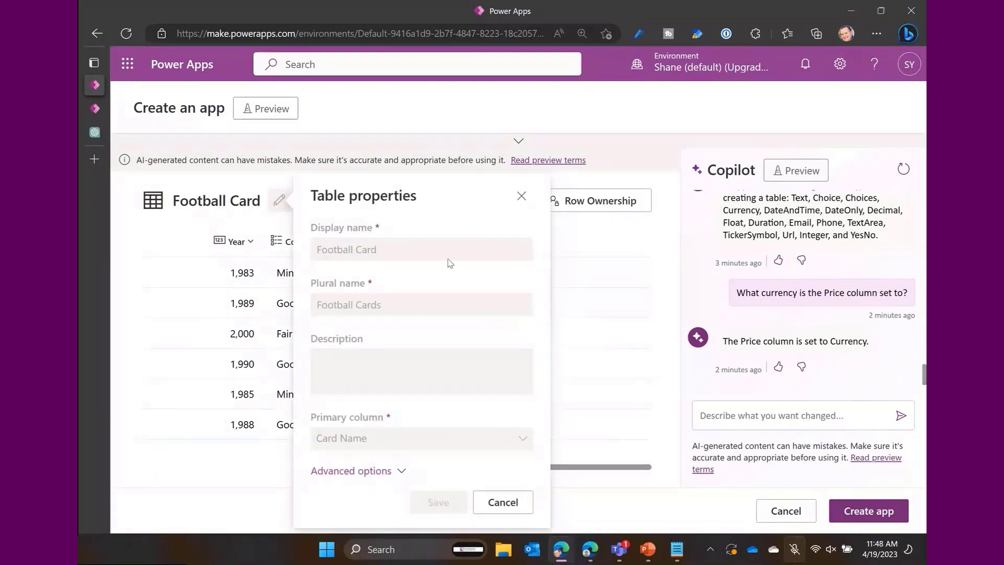
left_click(521, 197)
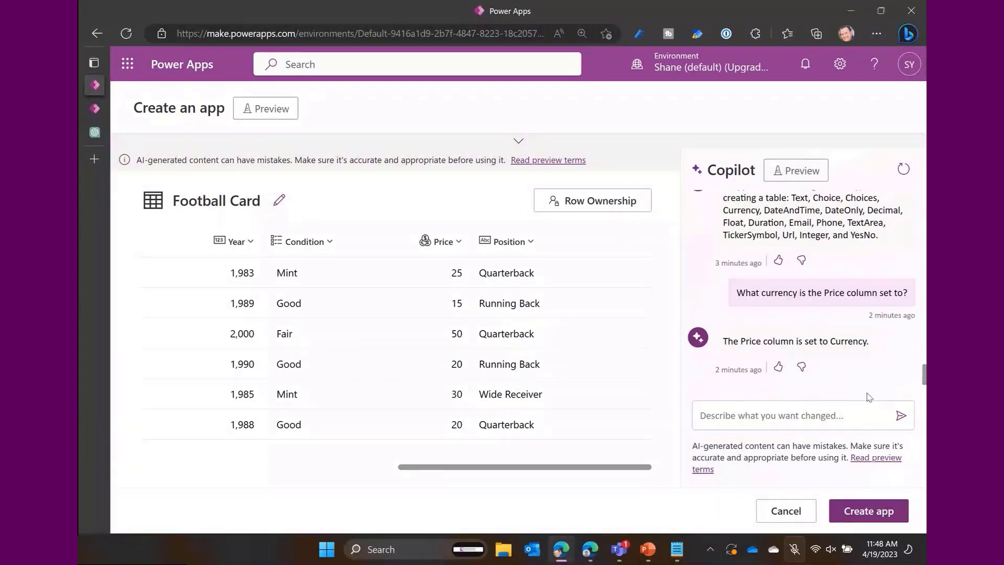
type("P")
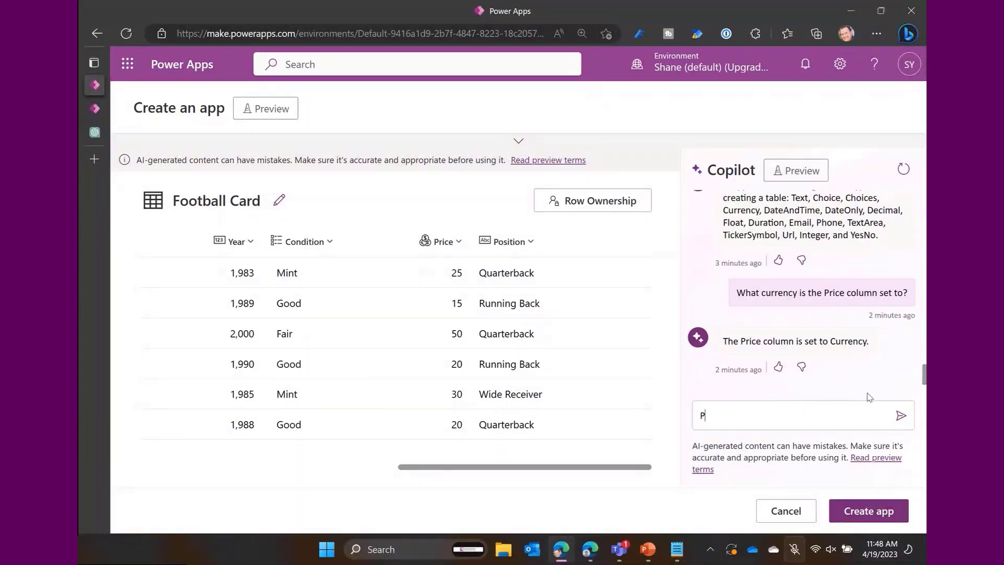
type("lease change the table name to")
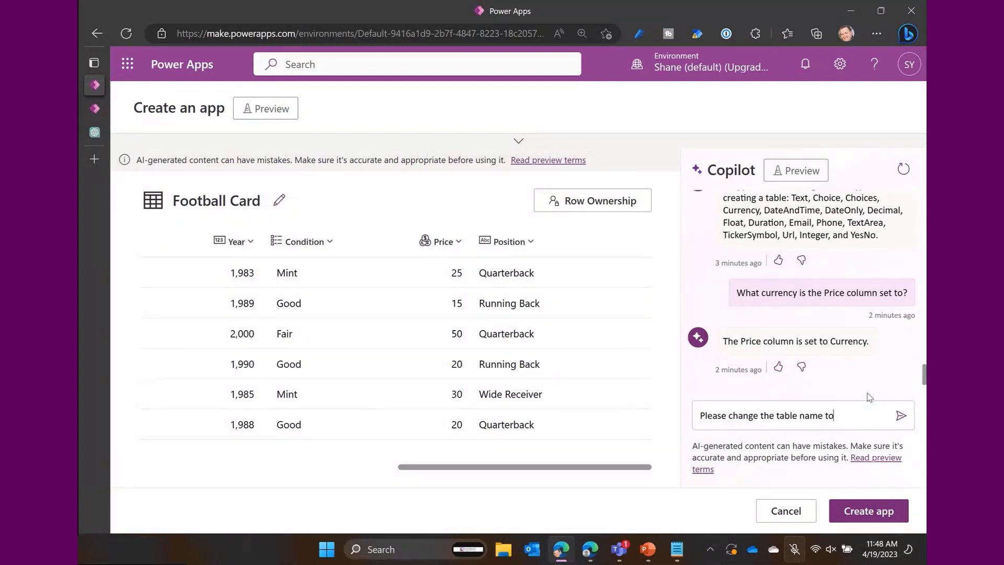
type(" Football cards for Azure")
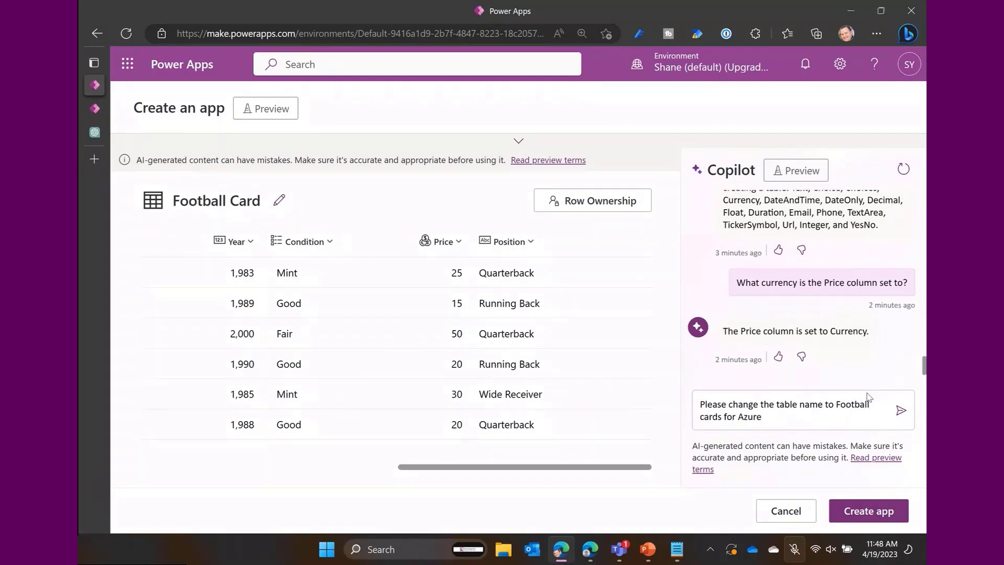
left_click(900, 410)
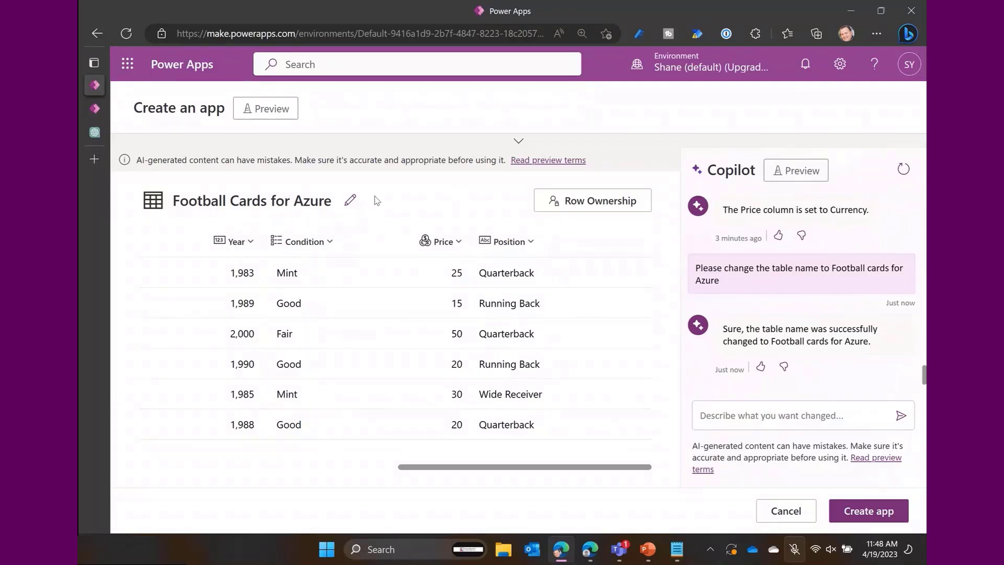
left_click(350, 201)
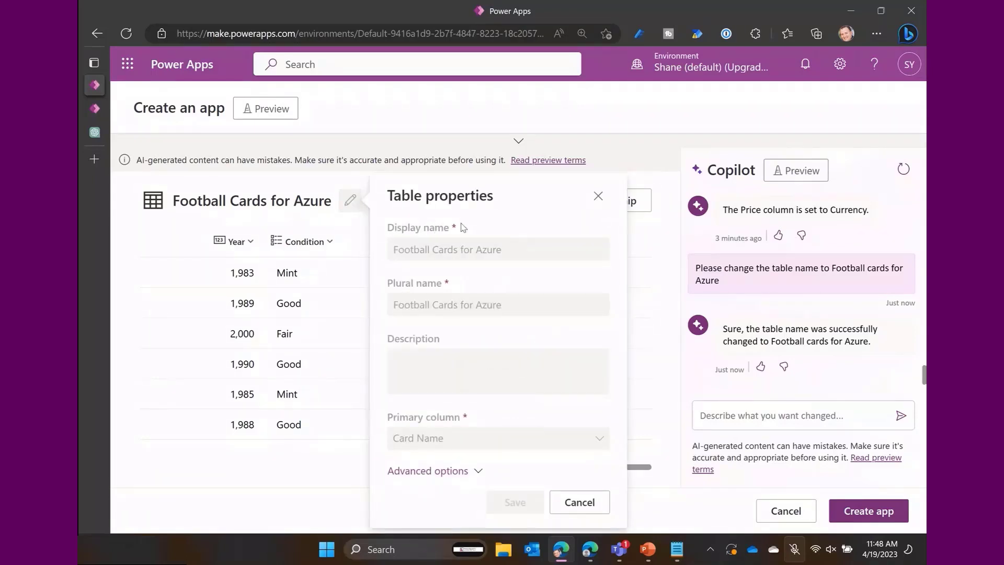
left_click(598, 197)
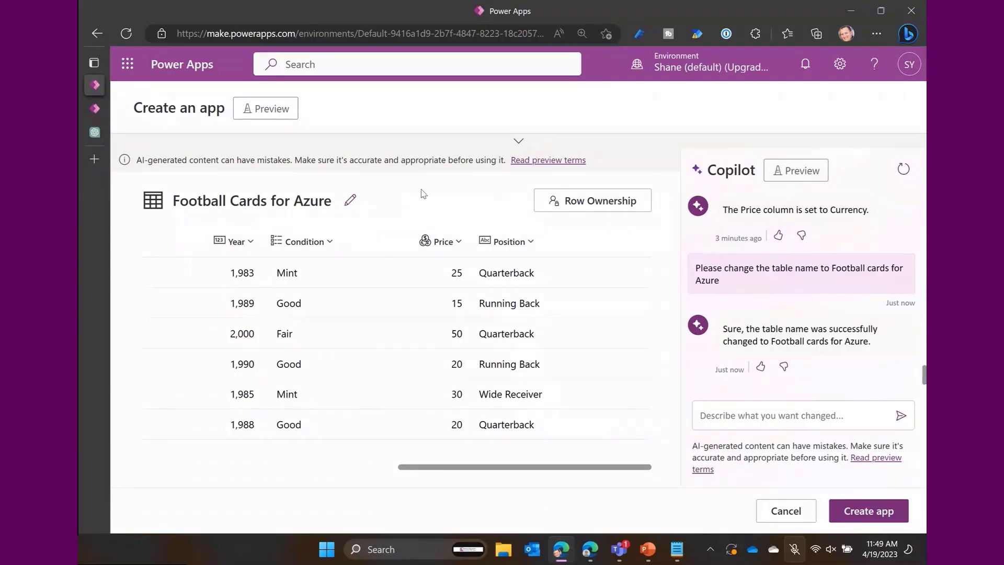
Step: Create the app from the finished table and preview its Home page in the studio
left_click(883, 515)
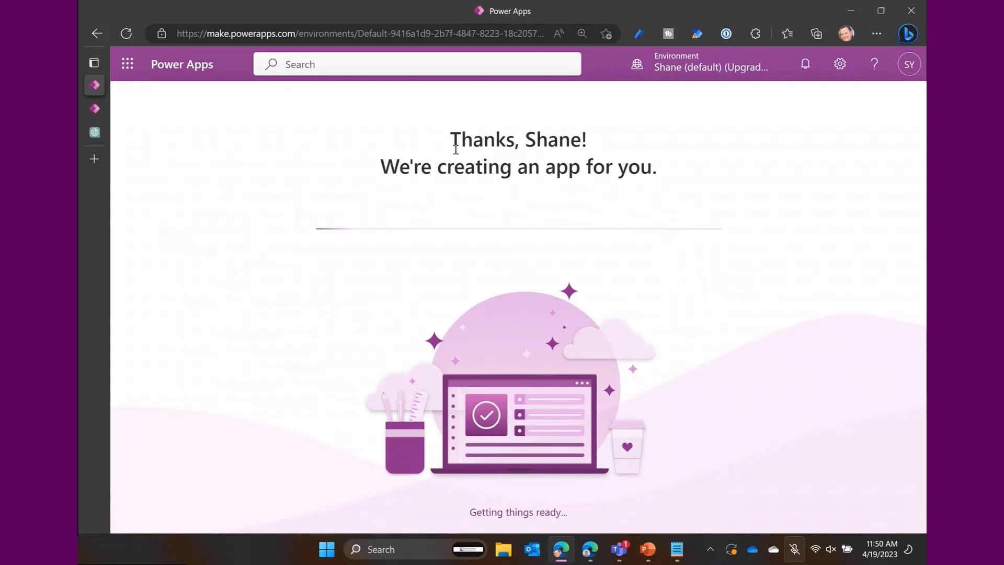
mouse_move(587, 558)
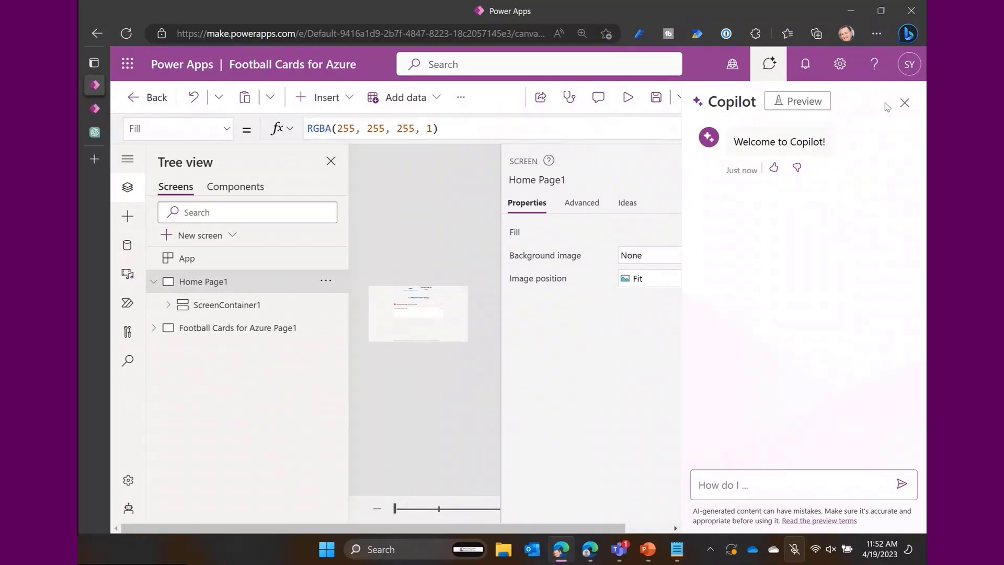
left_click(904, 103)
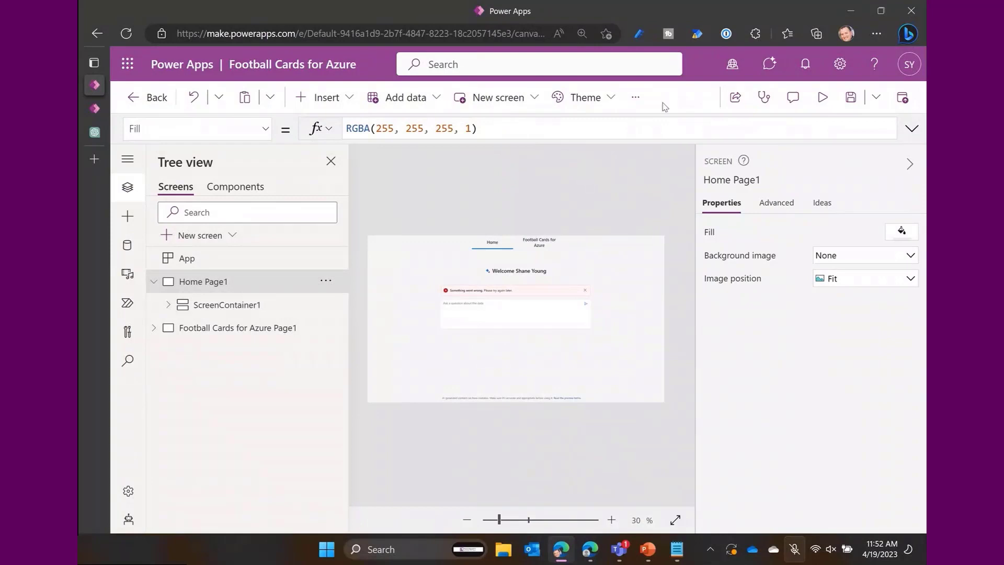
left_click(823, 98)
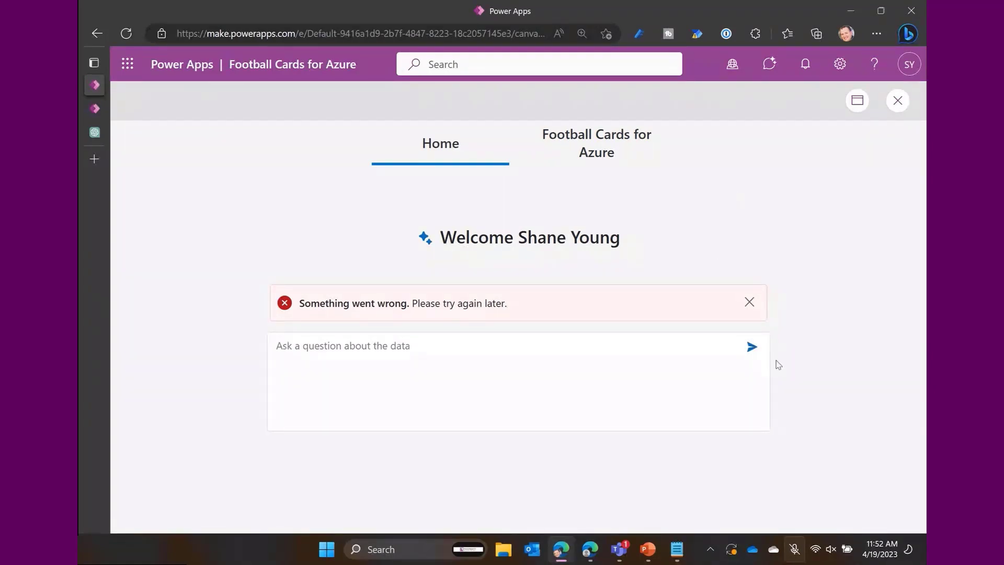
Step: Switch to the FAQ app open in the other browser window and preview it
left_click(590, 550)
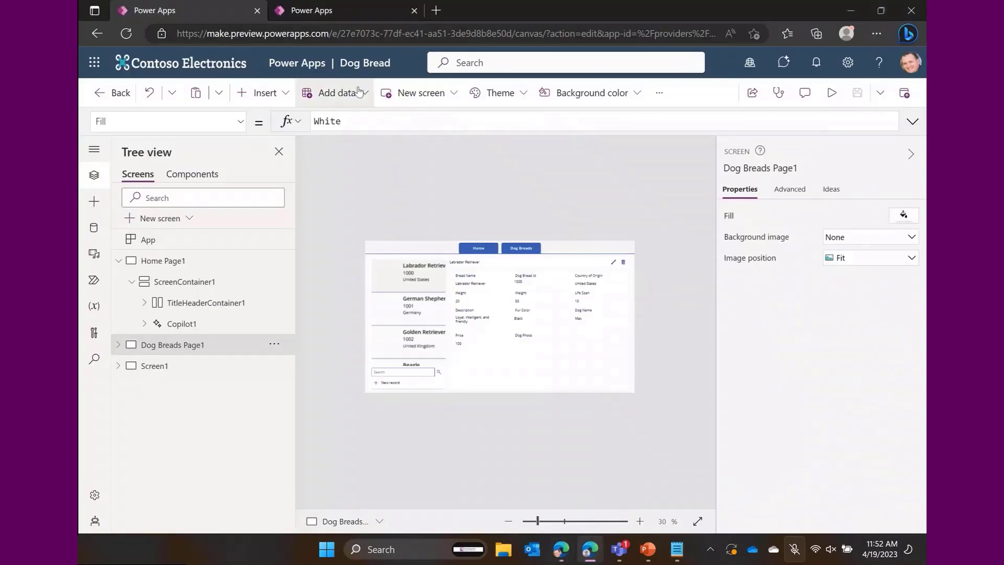
left_click(339, 13)
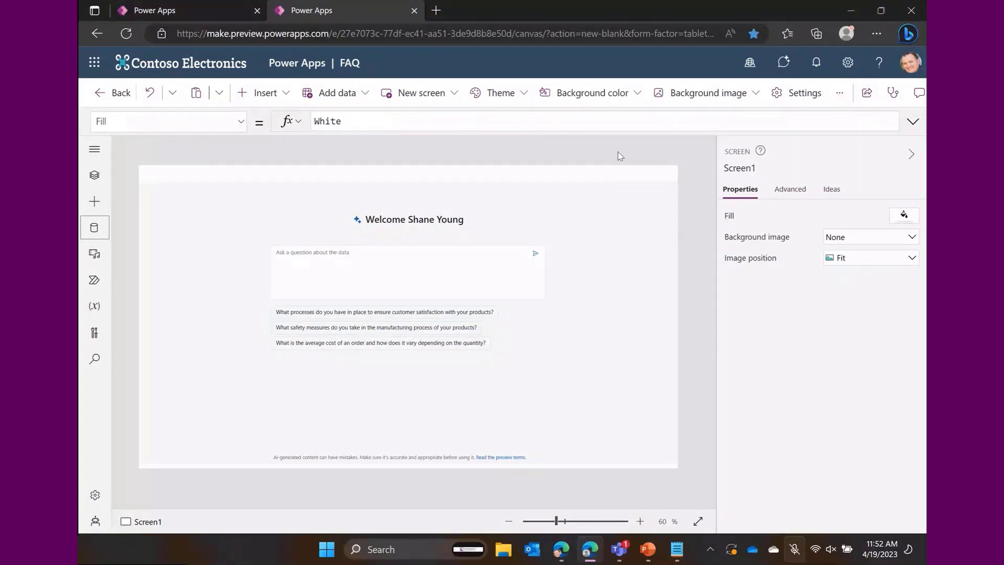
key("F5")
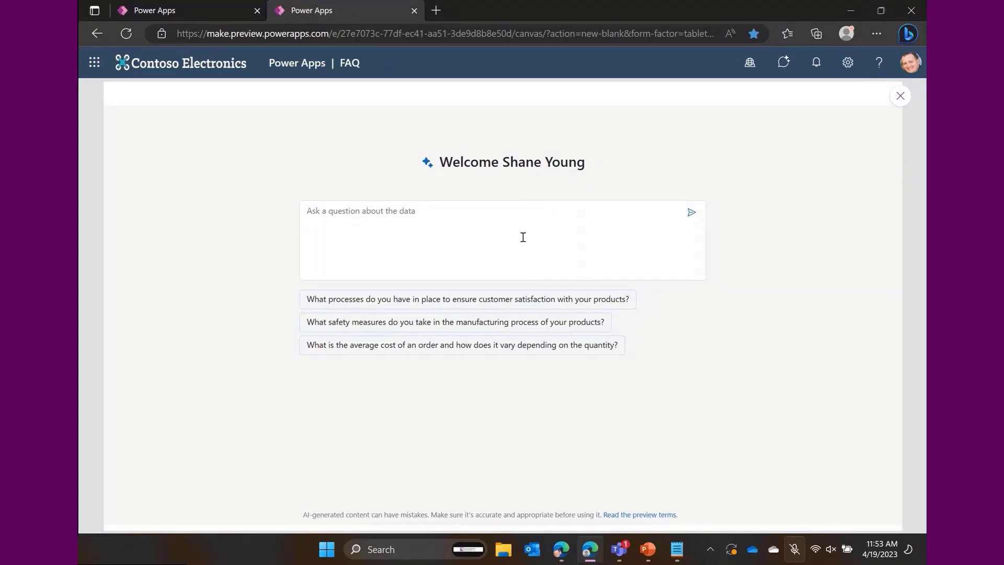
Step: Ask the FAQ app's Copilot the suggested question about safety measures in product manufacturing, read the reply, and close the preview
left_click(478, 209)
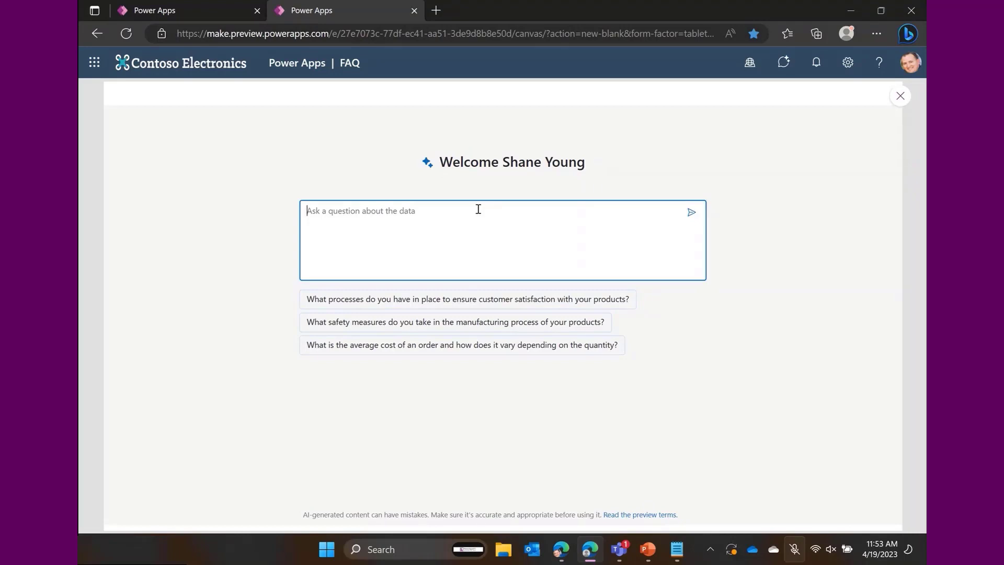
left_click(446, 323)
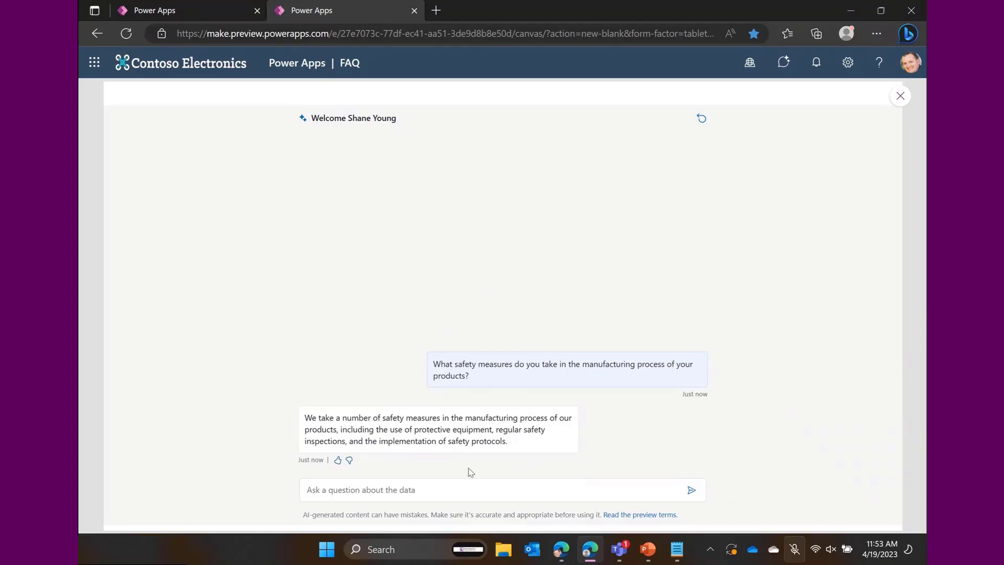
left_click(461, 490)
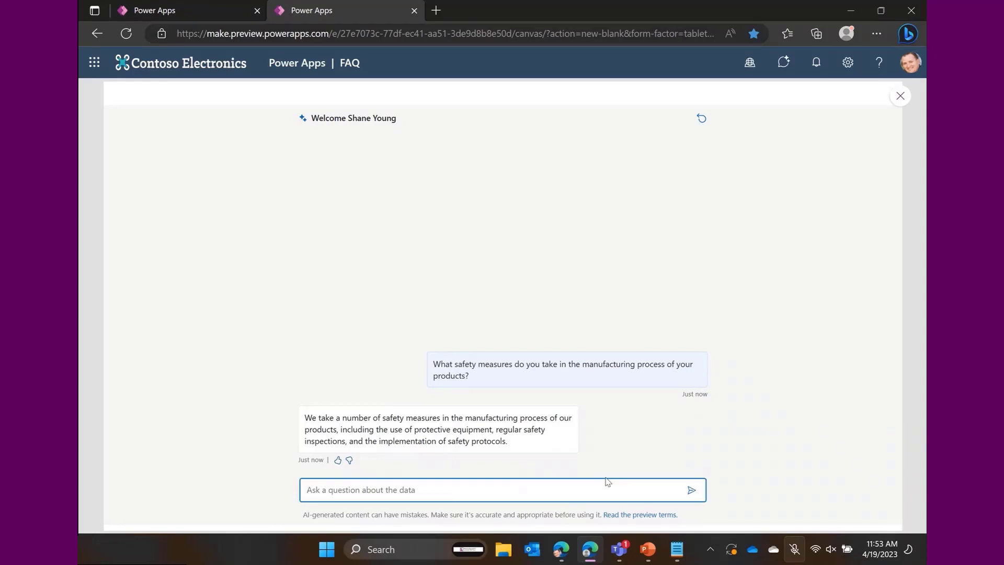
left_click(894, 102)
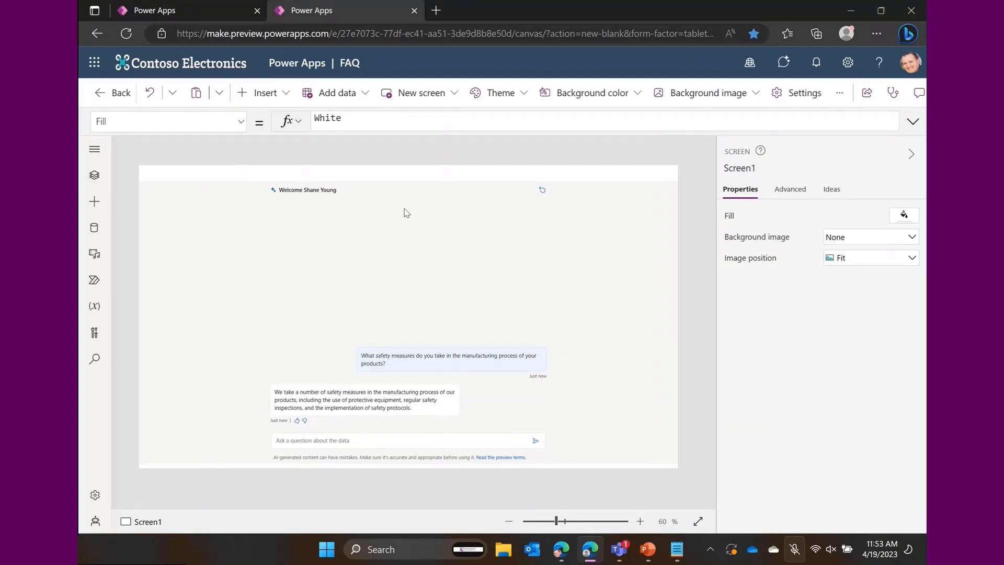
Step: Switch to the Dog Bread app, preview it, and go to its Home page
left_click(215, 10)
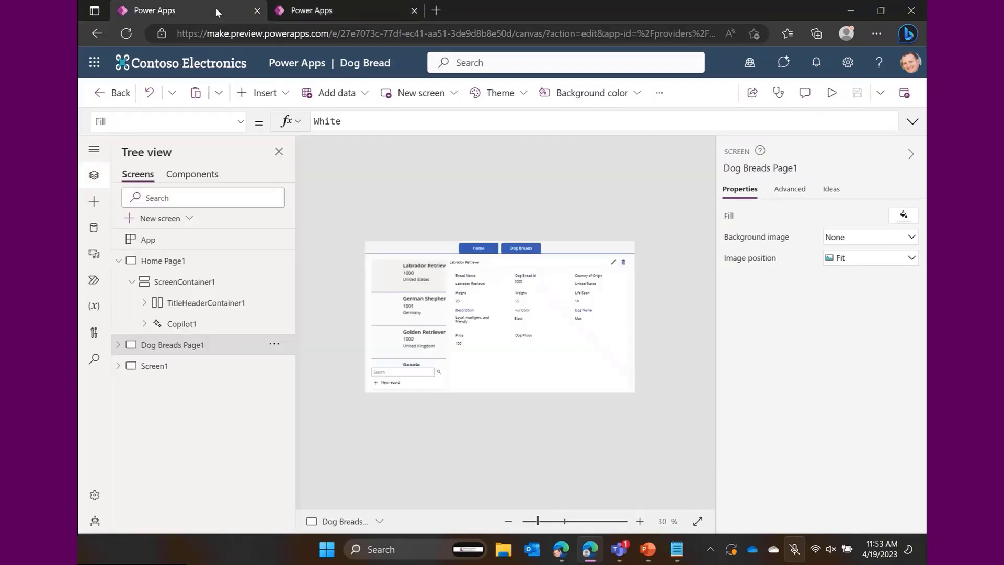
left_click(830, 96)
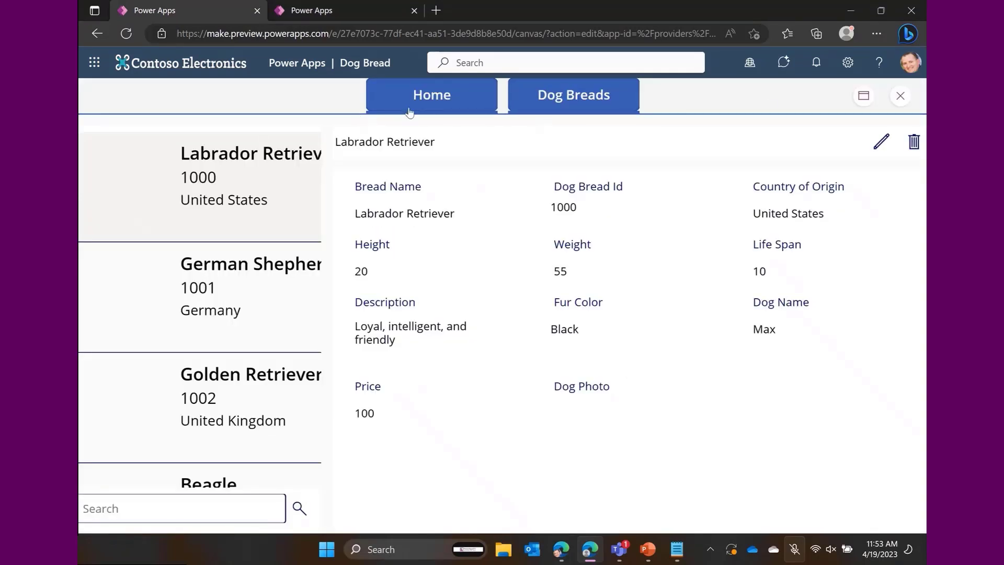
left_click(439, 105)
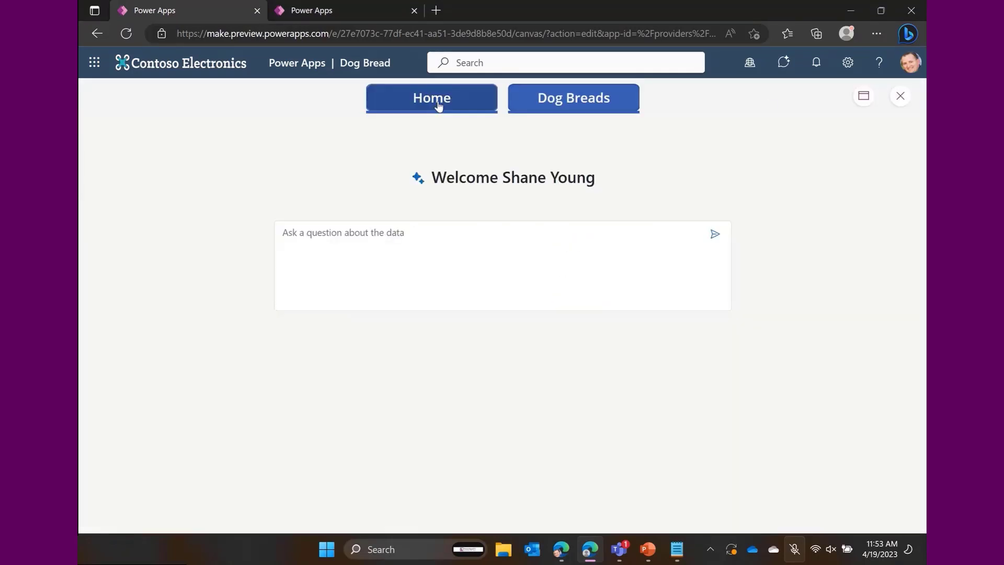
Step: Ask the Dog Bread app's Copilot "What countries are represented in the data?"
left_click(495, 247)
type("What countr")
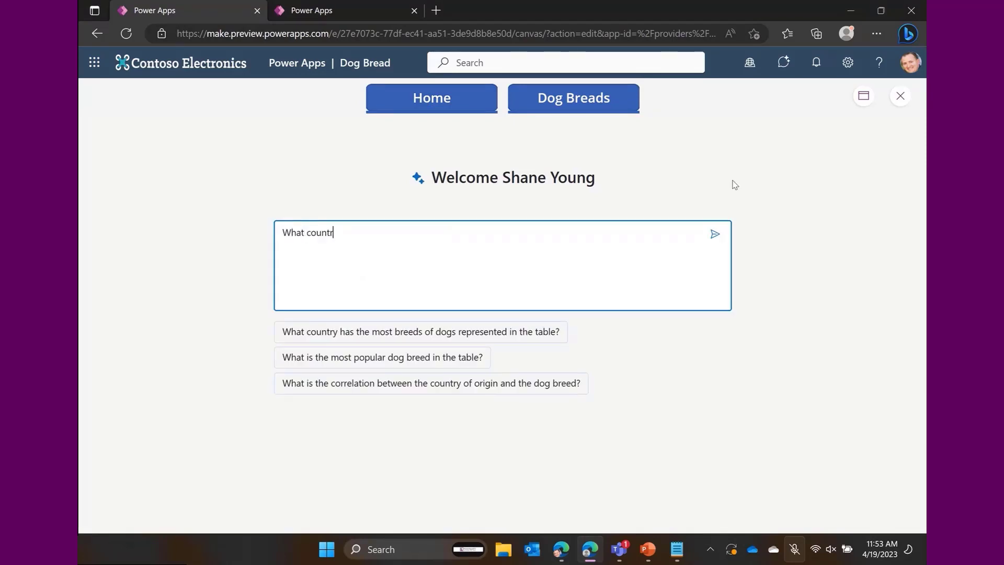
type("ies are repr")
key("Tab")
type("in th")
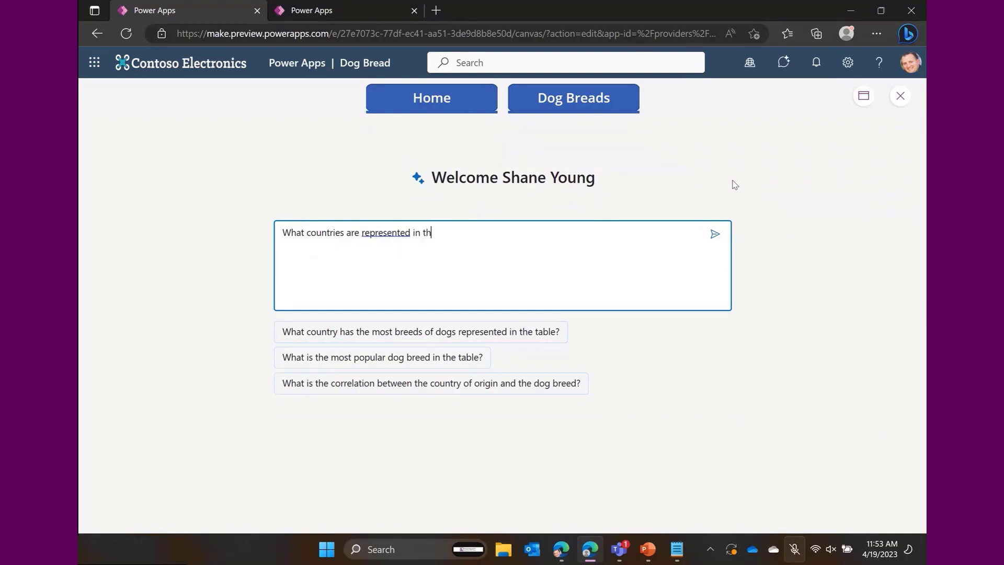
type("e data?")
key("Return")
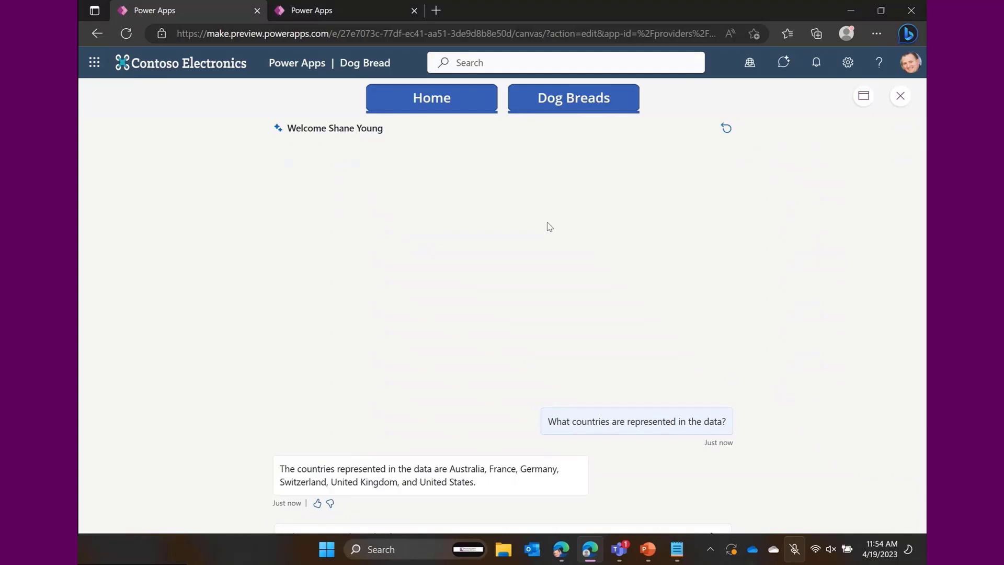
Step: Check the dog records on the Dog Breads page, and ask the Home page Copilot "What is the heaviest dog?"
left_click(576, 99)
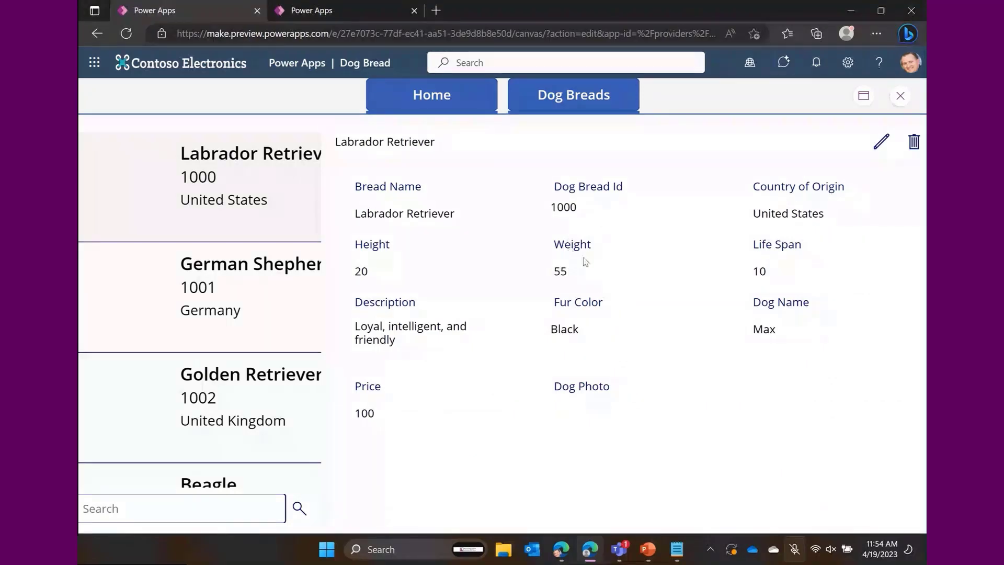
left_click(460, 95)
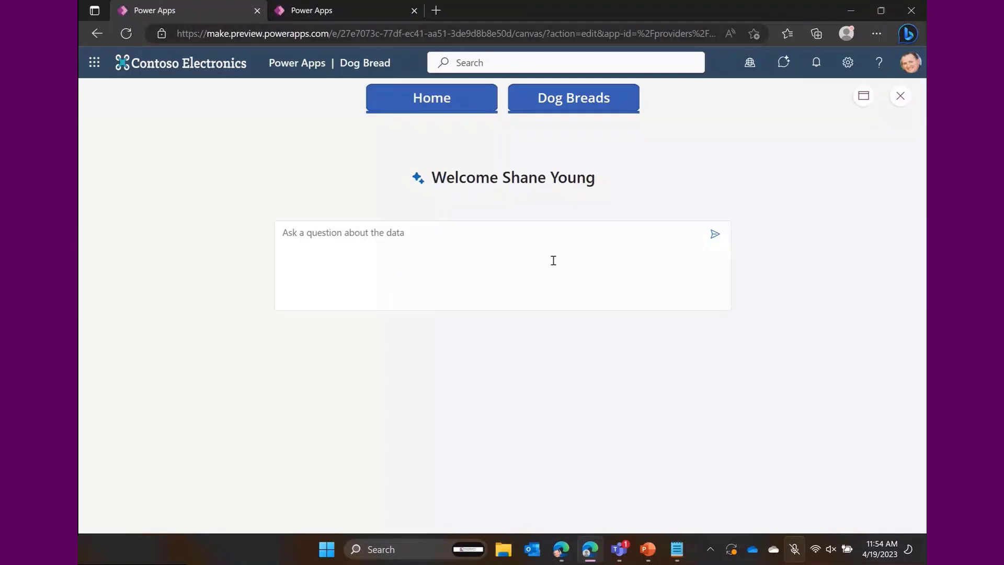
left_click(553, 261)
type("What is th")
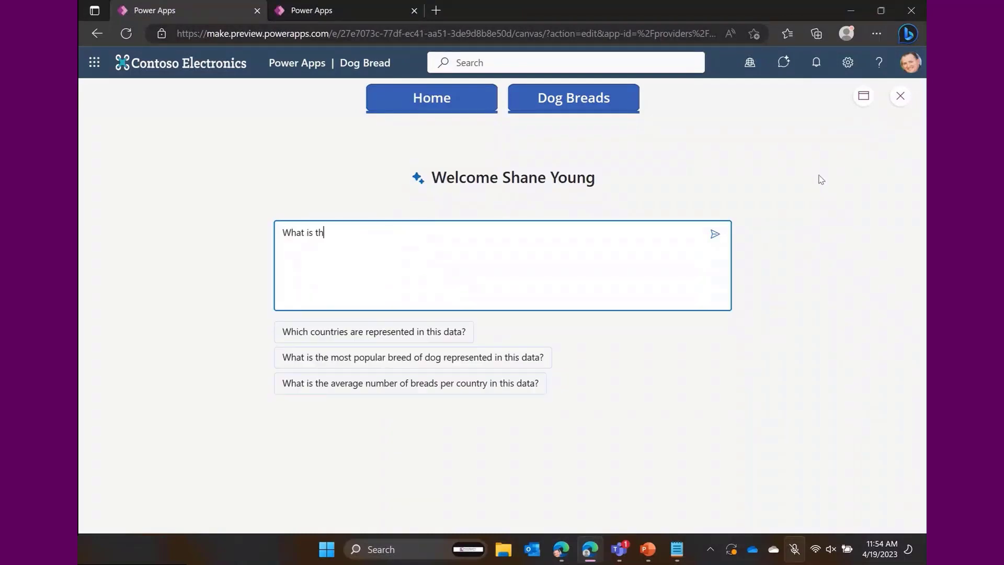
type("e heaviest dog?")
key("Return")
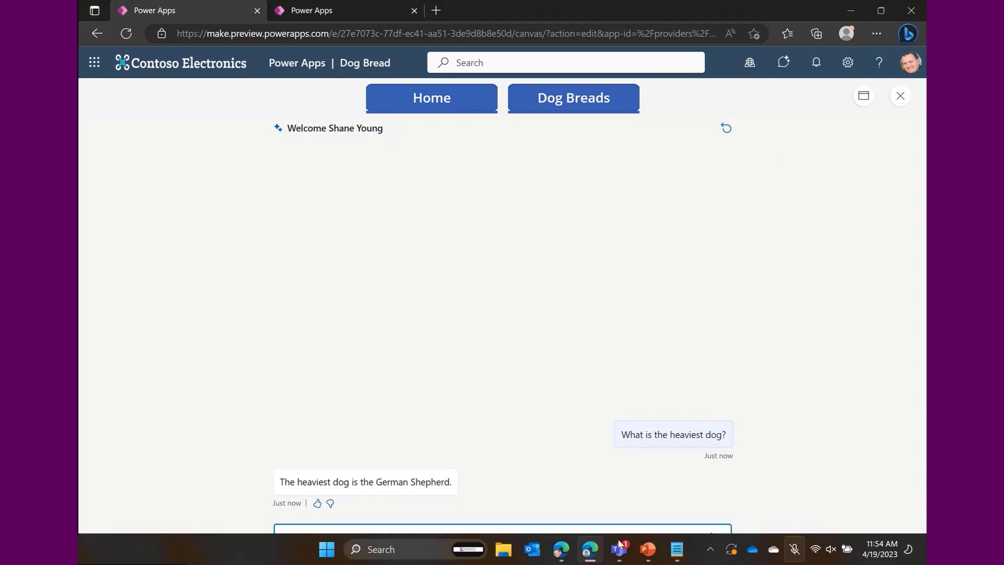
Step: Switch to the running Football Cards for Azure app and view the details of the Boomer Esiason card on its cards page
left_click(561, 549)
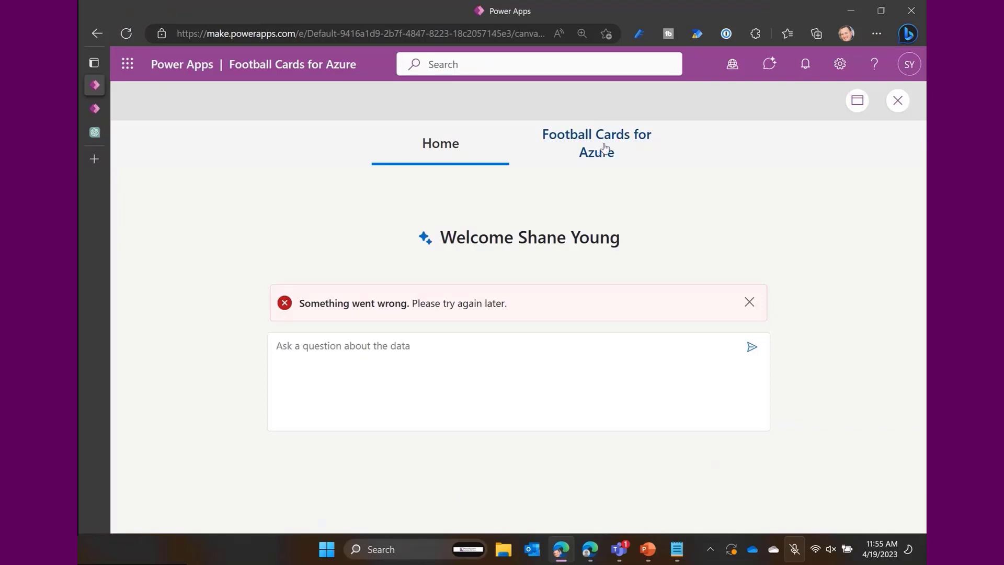
left_click(596, 147)
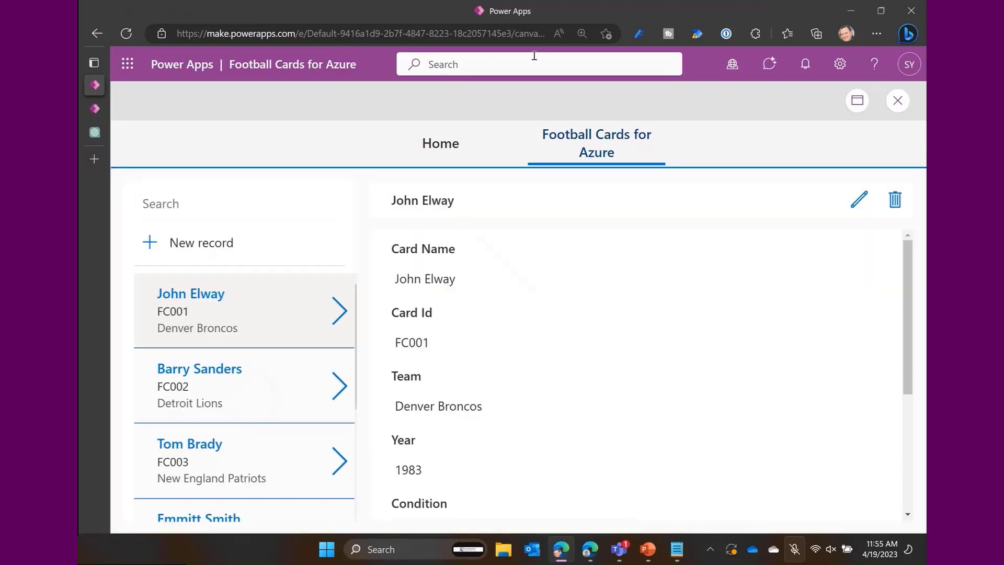
scroll(293, 397, "down", 5)
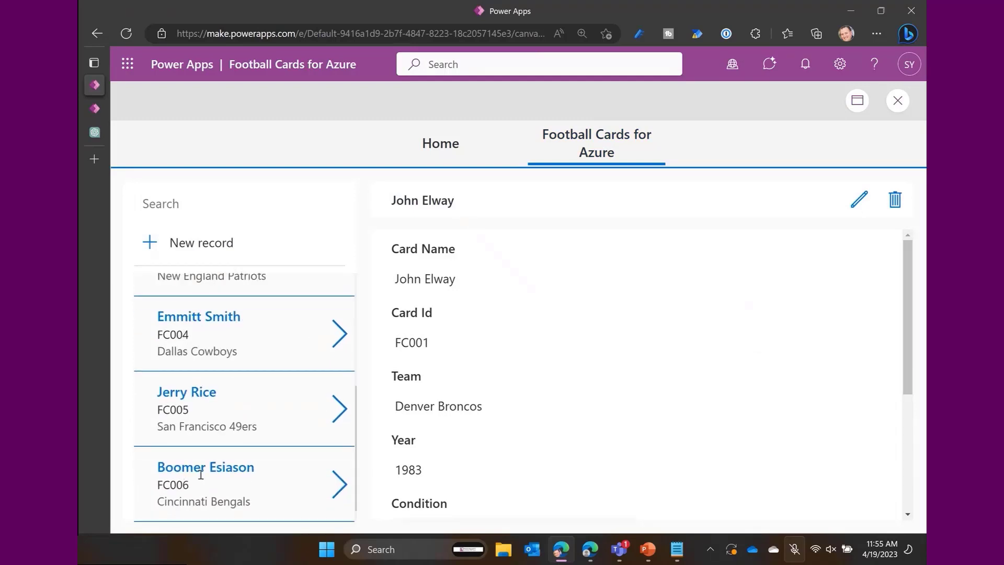
left_click(339, 484)
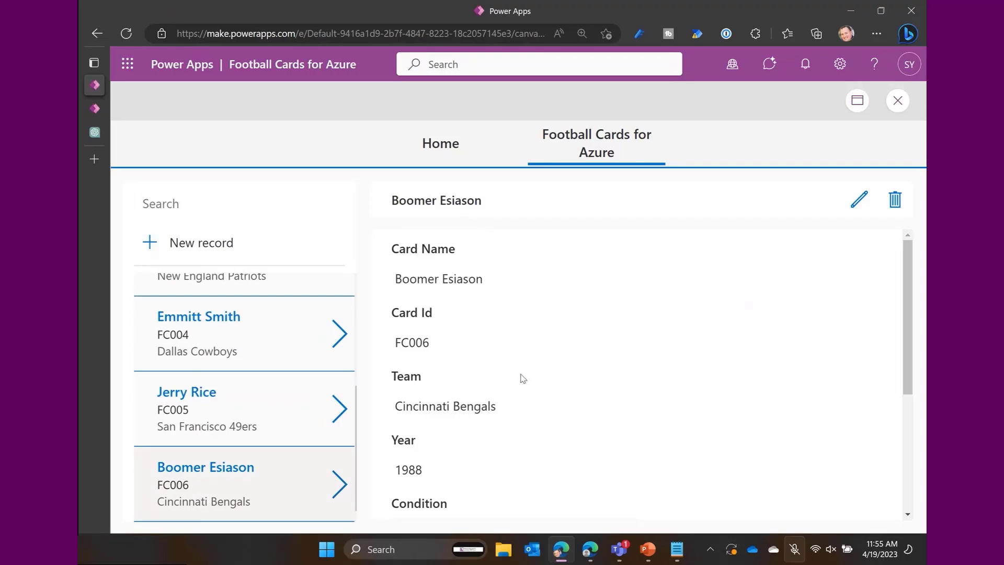
scroll(523, 379, "down", 3)
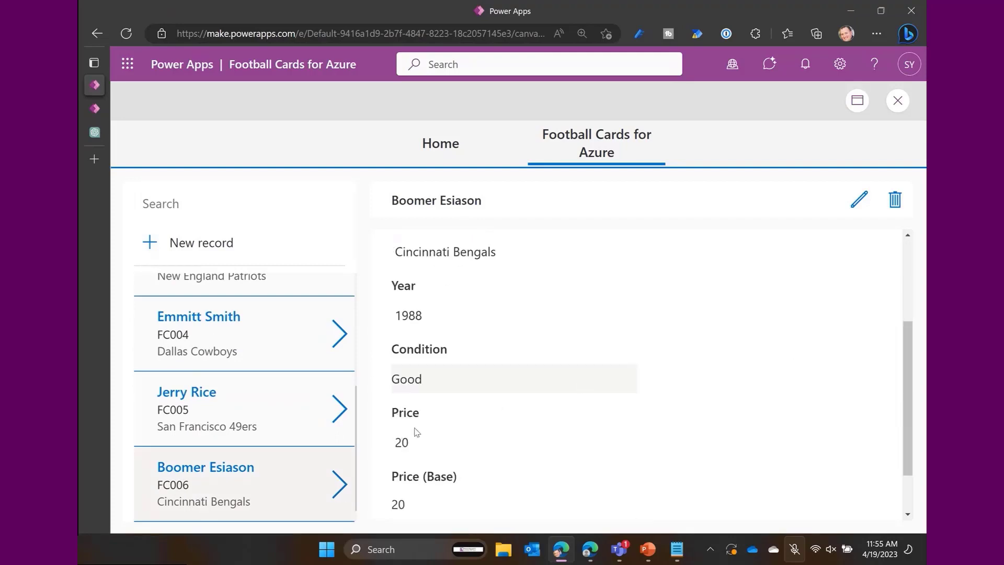
Step: Edit the Boomer Esiason card record, set its Price to 205, and save it
left_click(860, 199)
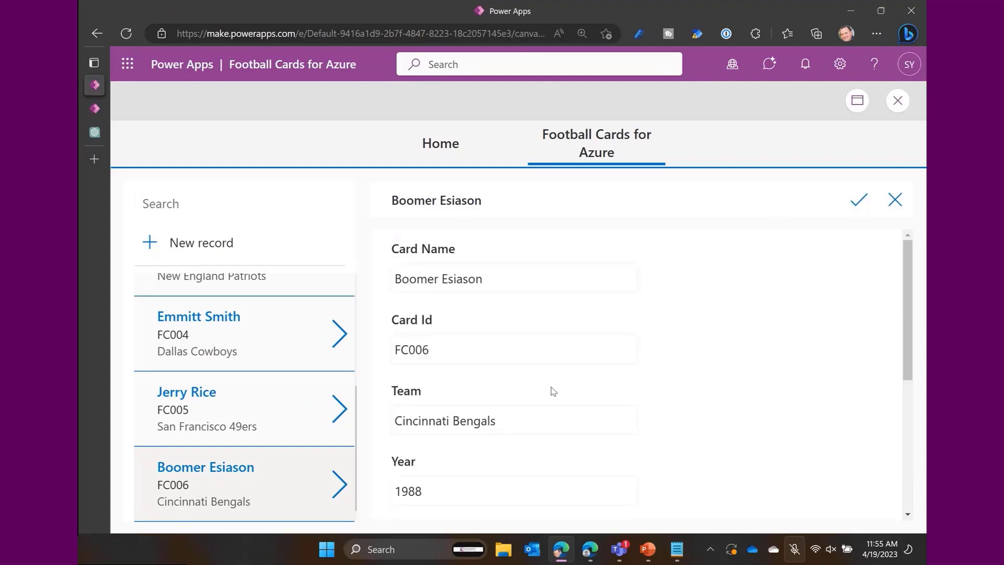
scroll(549, 390, "down", 3)
left_click(494, 410)
double_click(493, 411)
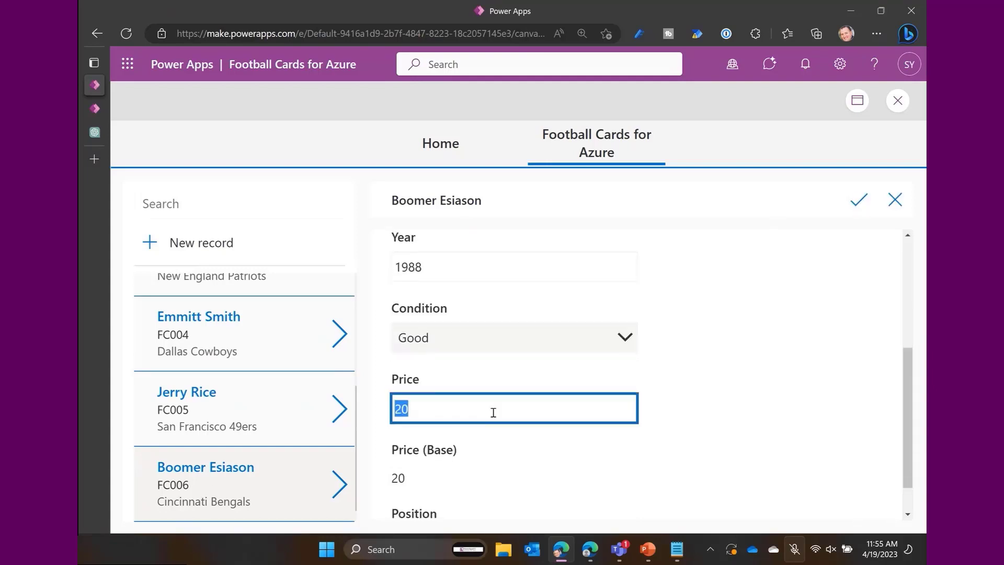
type("205")
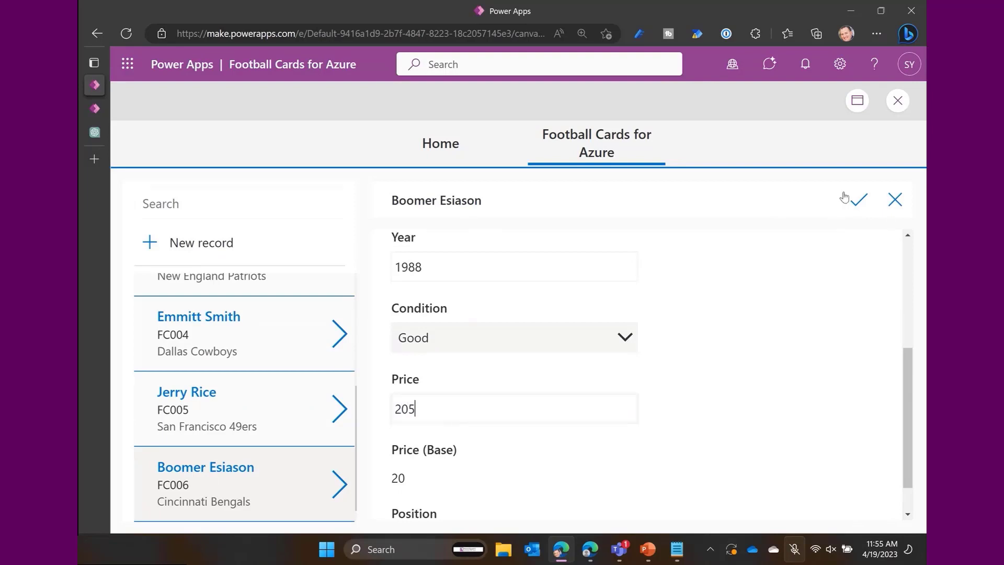
left_click(858, 201)
left_click(860, 204)
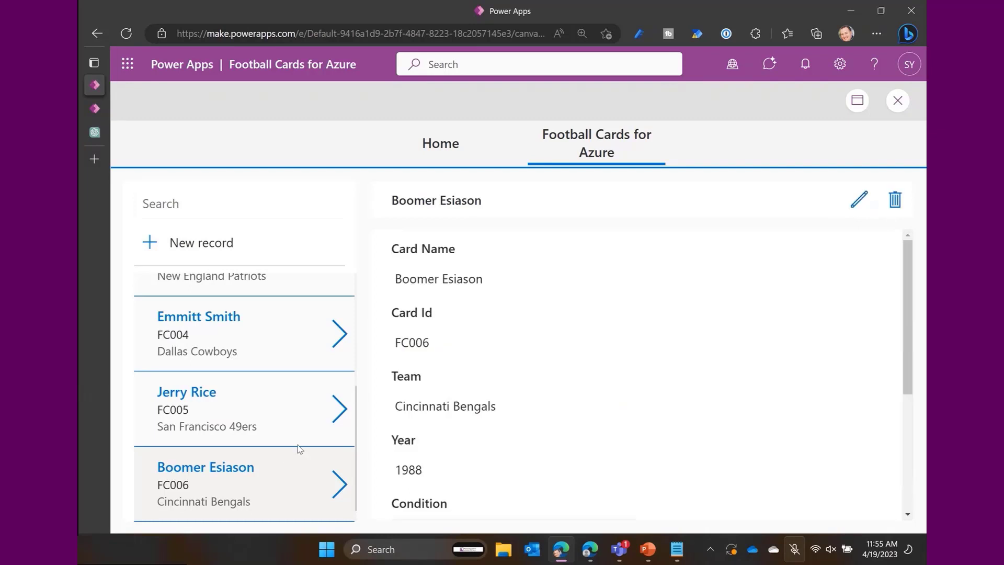
Step: Review the saved Boomer Esiason card's details and close the app preview to return to the studio
scroll(714, 368, "down", 2)
scroll(714, 367, "down", 3)
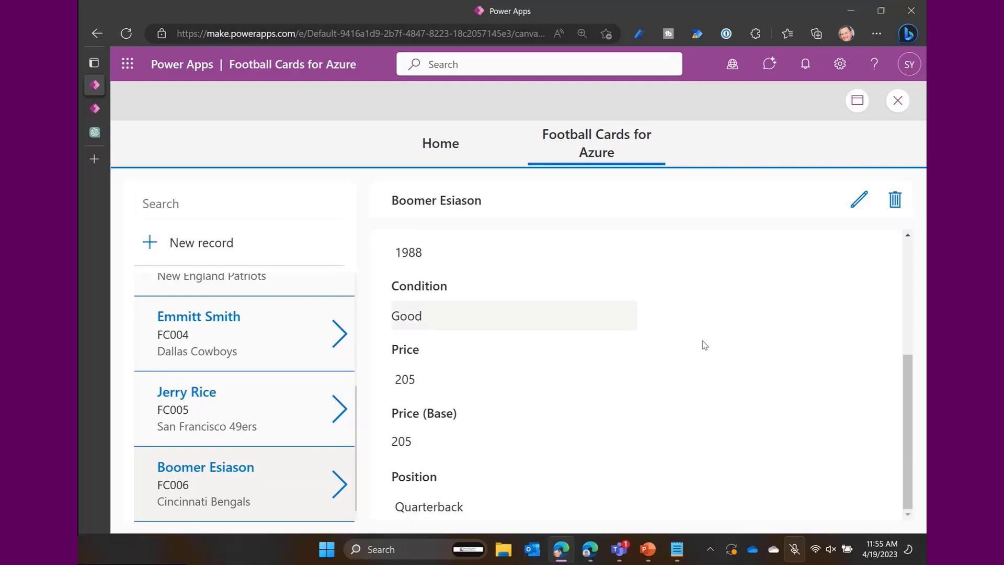
scroll(702, 343, "up", 5)
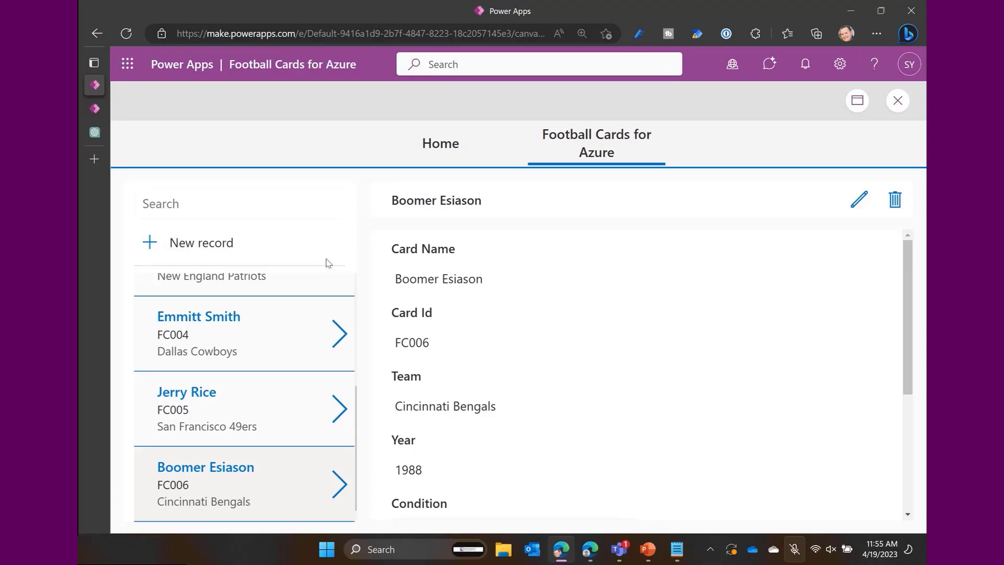
left_click(194, 204)
left_click(897, 100)
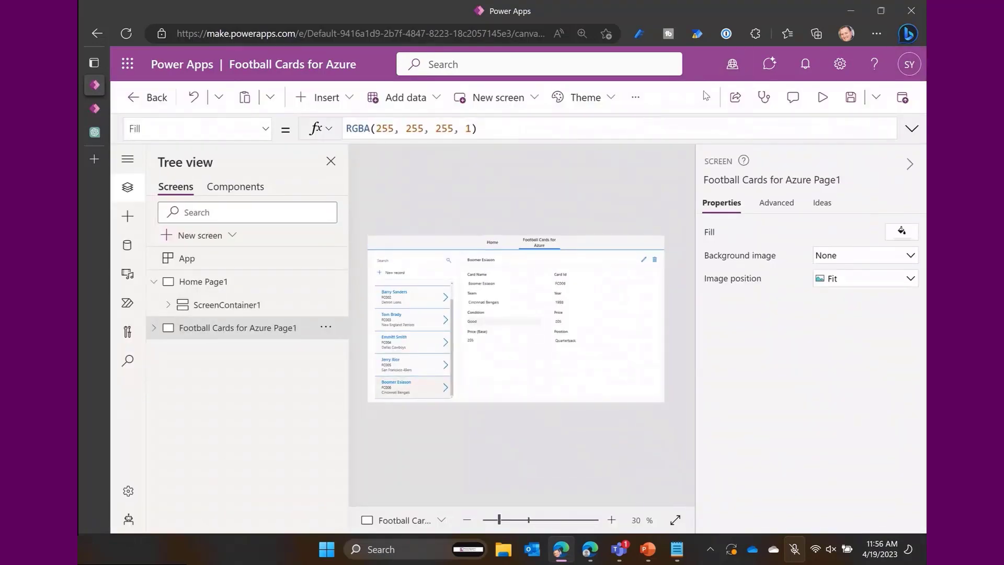
Step: Open the studio's Copilot, ask "How do I use Patch?", and read through its explanation
left_click(770, 64)
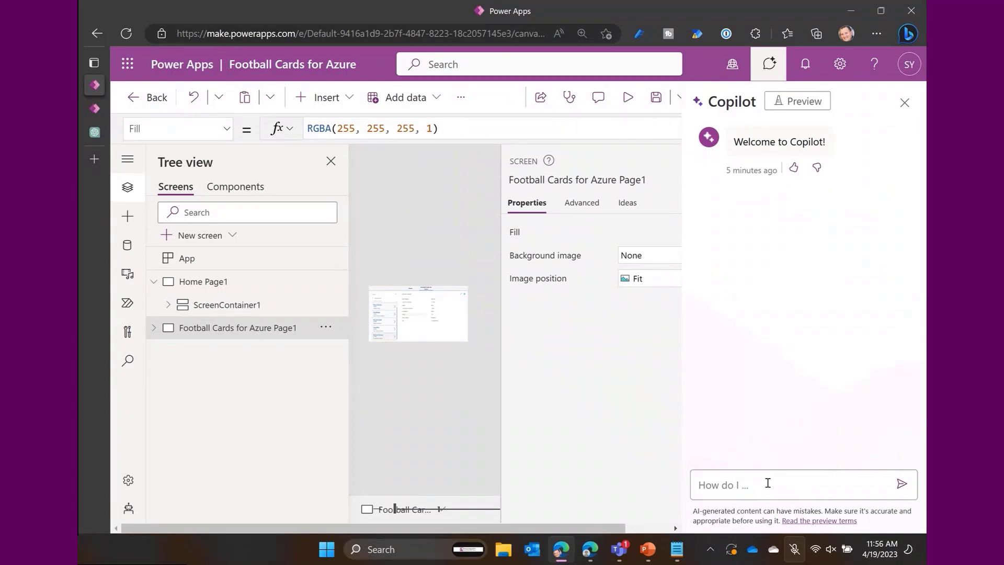
left_click(768, 482)
type("How do")
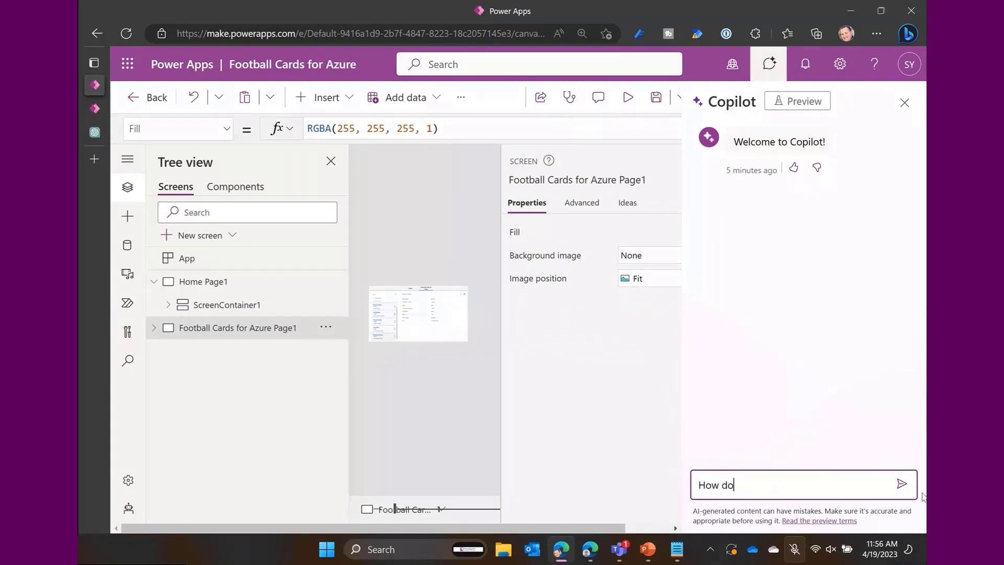
type(" I use Patch?")
key("Return")
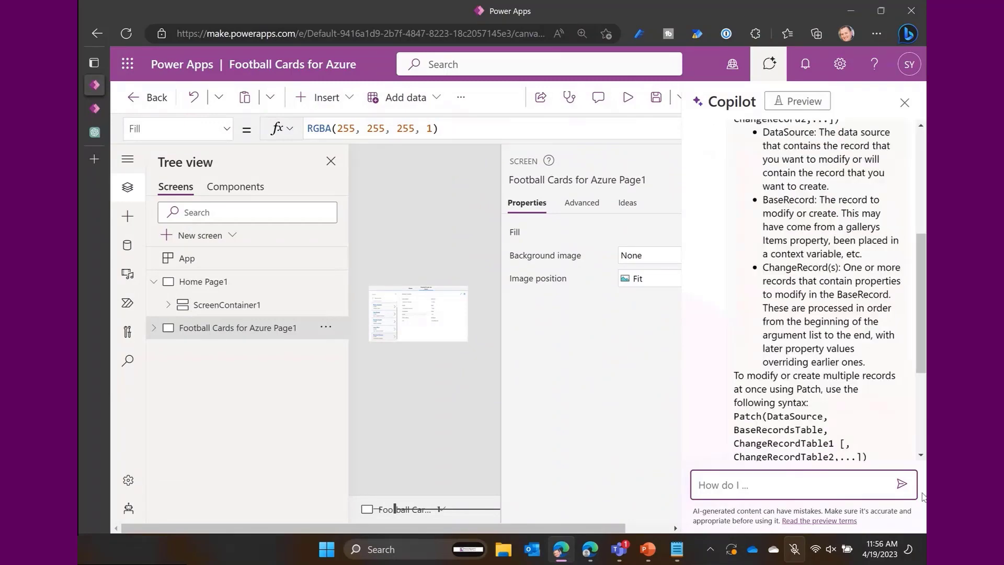
scroll(830, 280, "up", 5)
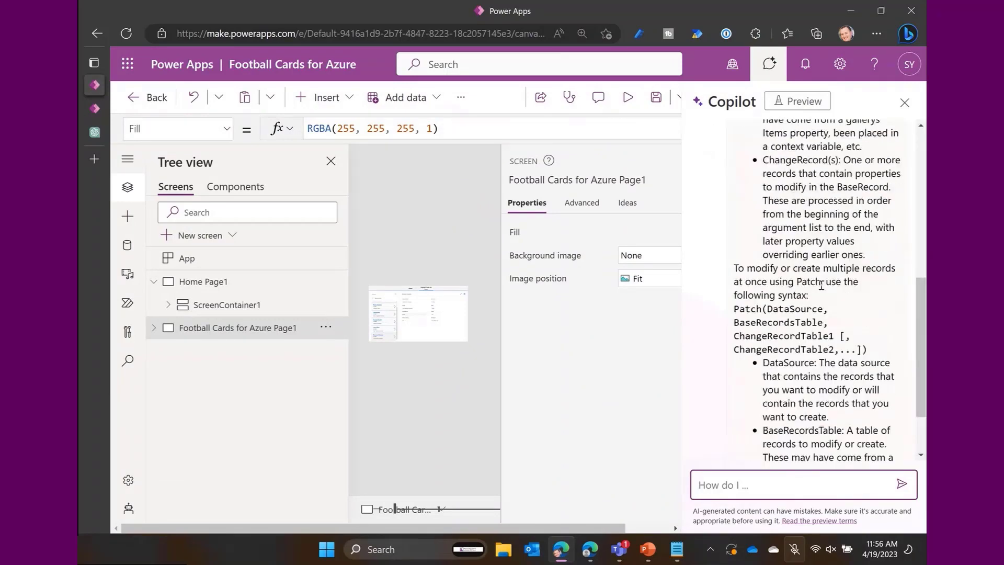
scroll(829, 279, "up", 1)
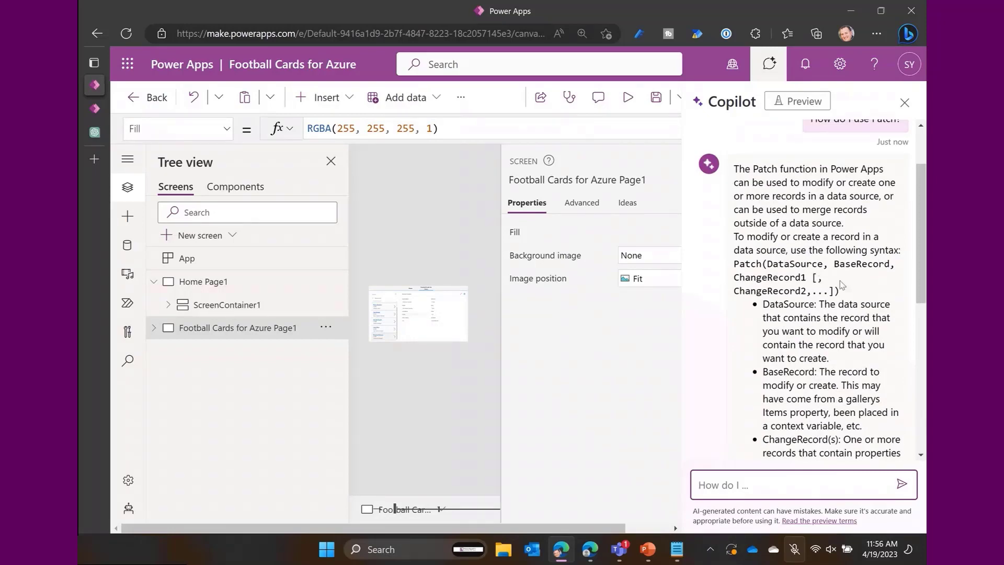
scroll(815, 288, "down", 5)
scroll(807, 301, "down", 2)
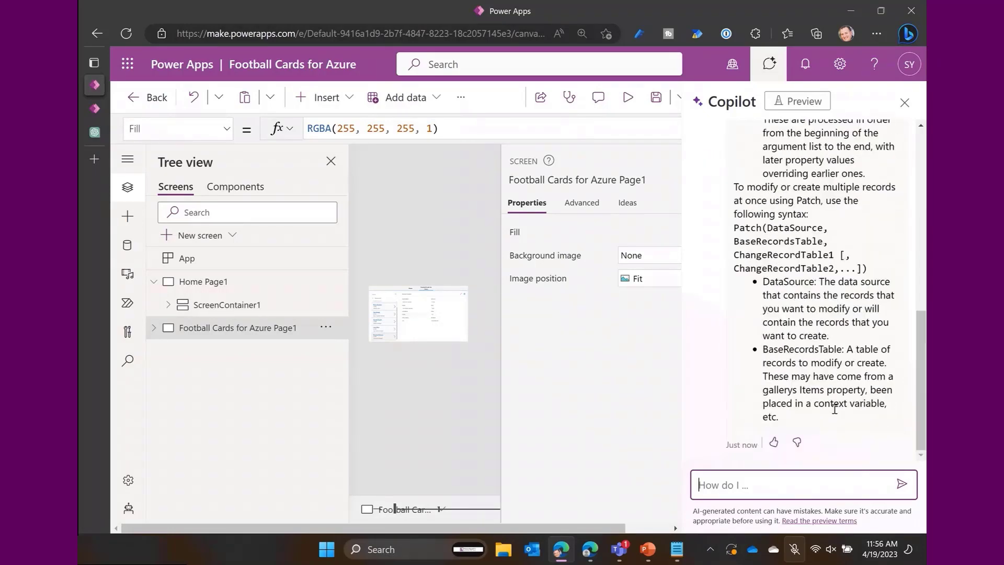
Step: Ask the studio's Copilot "What if I want to add today's date to my app?"
type("What i")
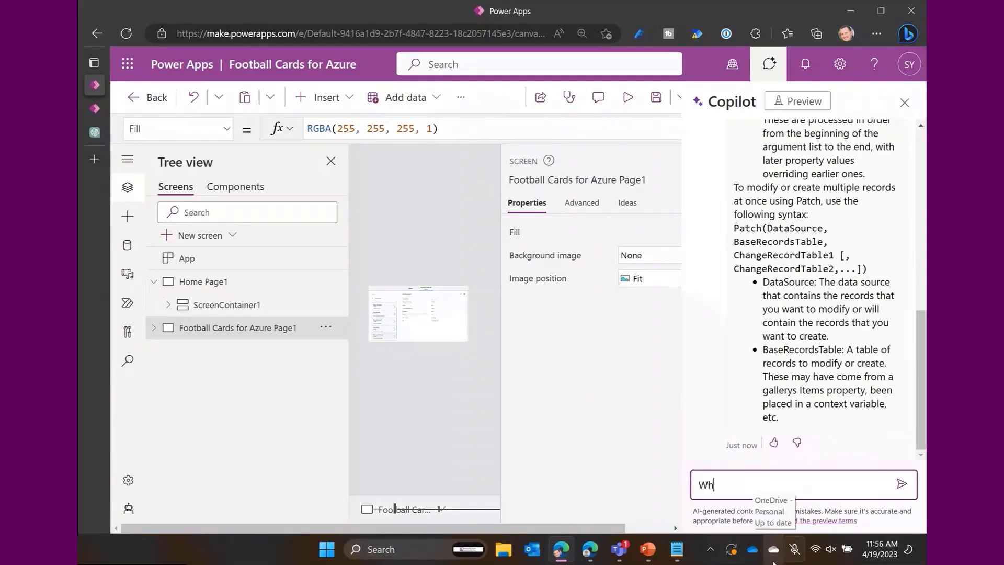
key("BackSpace")
key("BackSpace")
key("BackSpace")
key("BackSpace")
type("at if I want toa")
key("BackSpace")
type("add today")
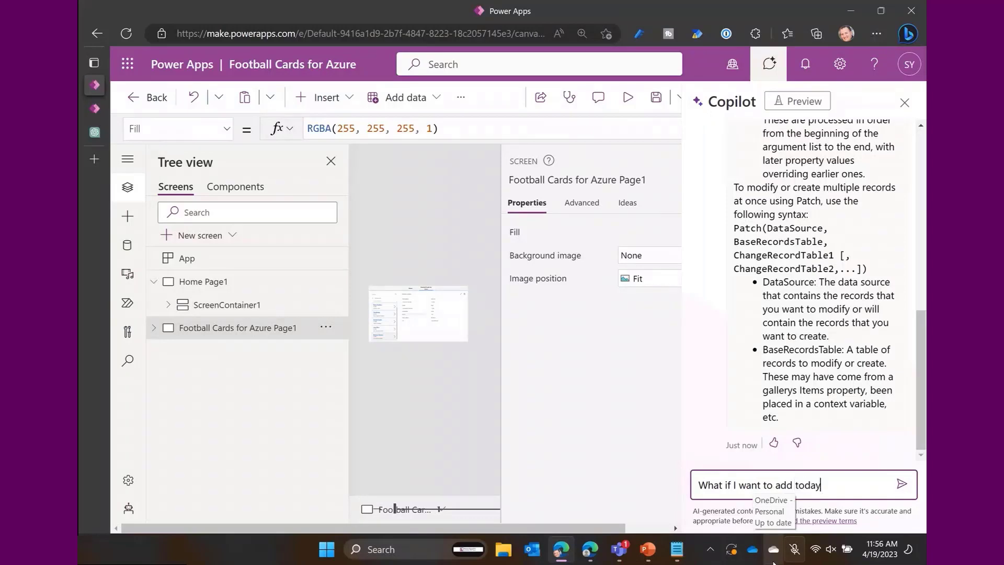
type("'s date to the")
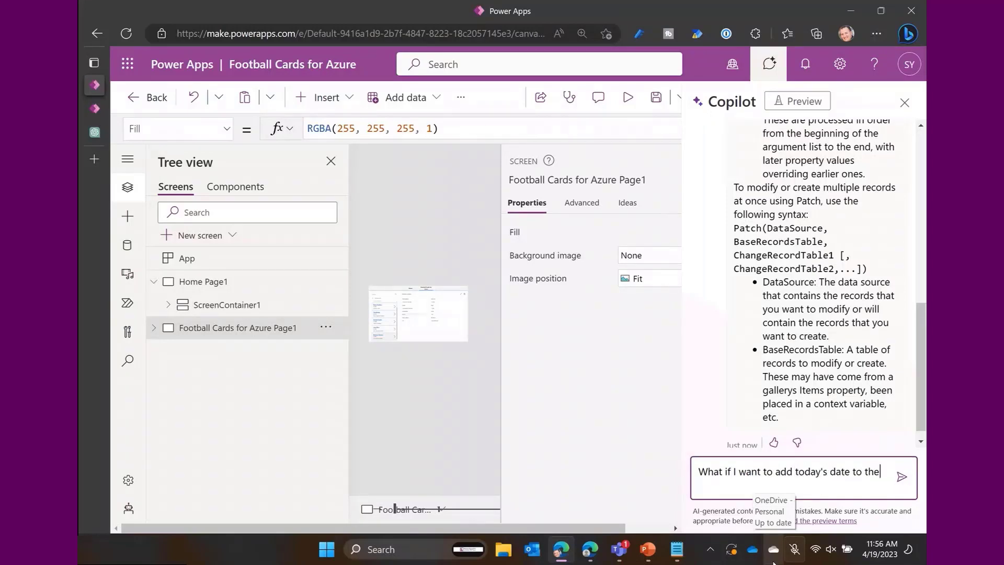
key("BackSpace")
key("BackSpace")
key("BackSpace")
type("my app?")
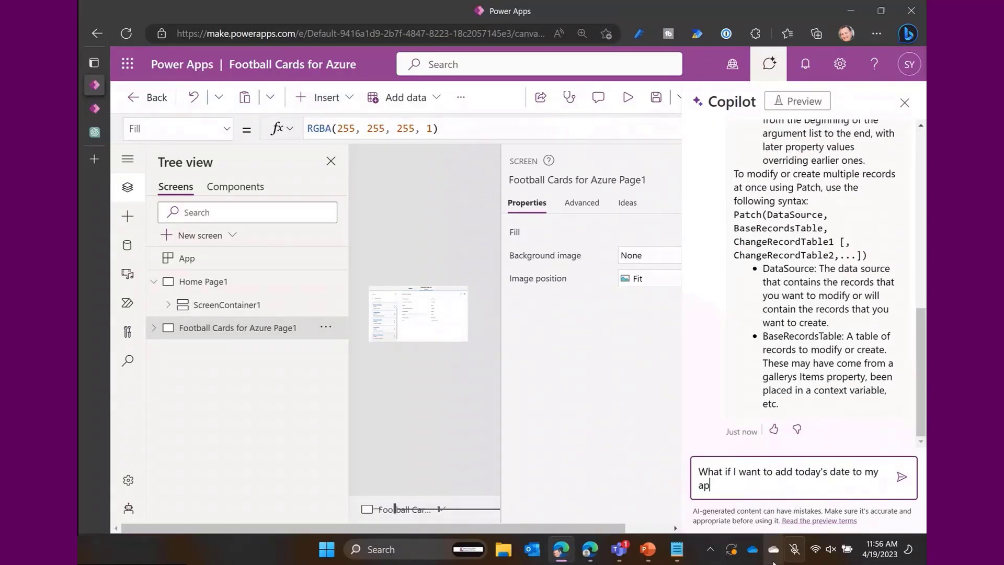
key("Return")
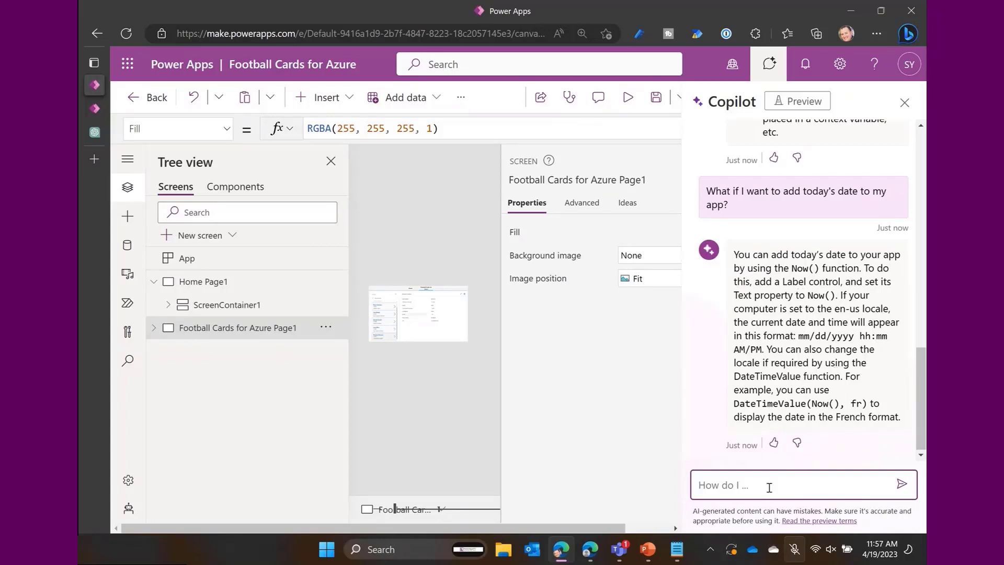
Step: Ask Copilot the follow-up question "How can I show the long date?"
type("How can I show the long date?")
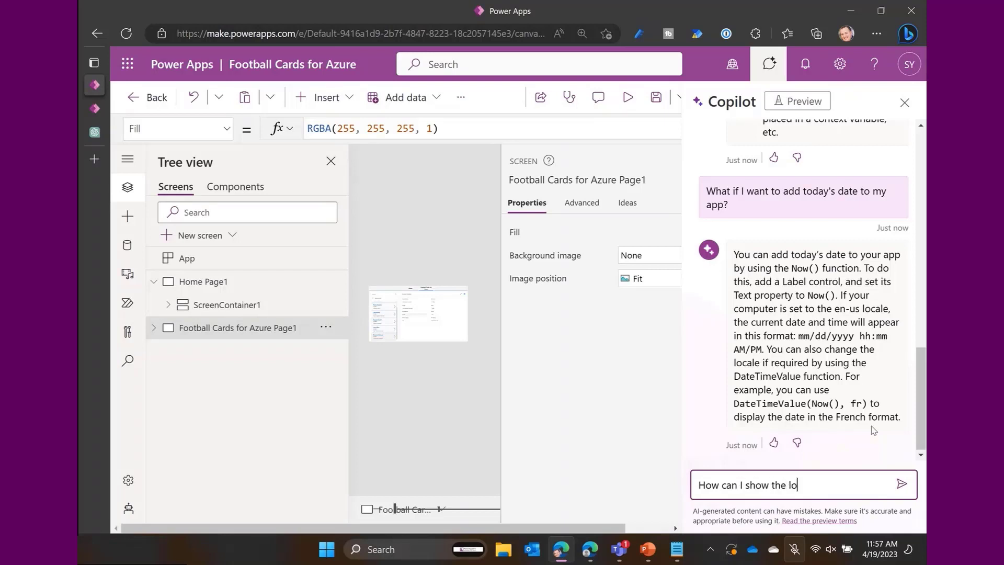
key("Return")
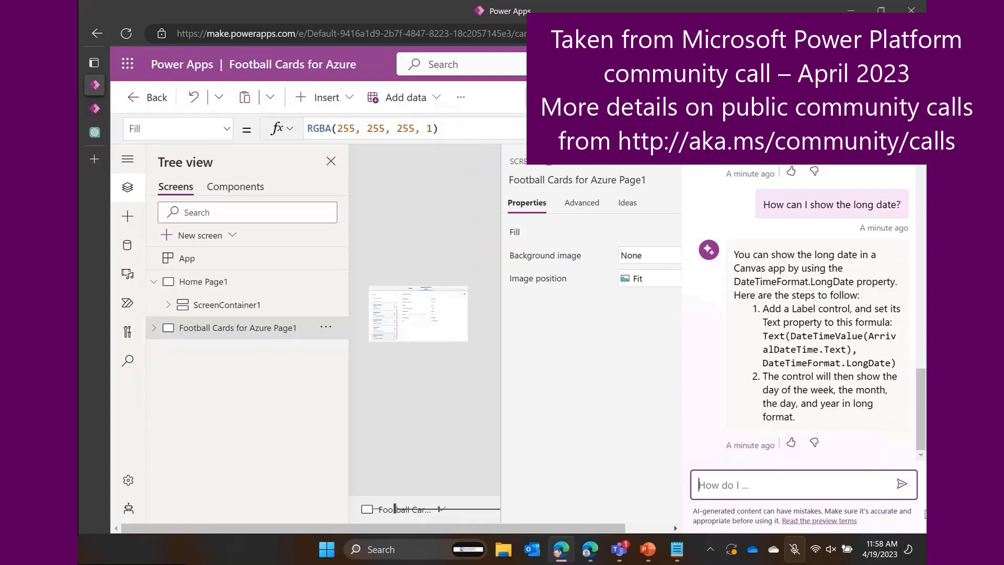
Step: Switch to the Notepad window with the YouTube links and select all of its text
left_click(697, 556)
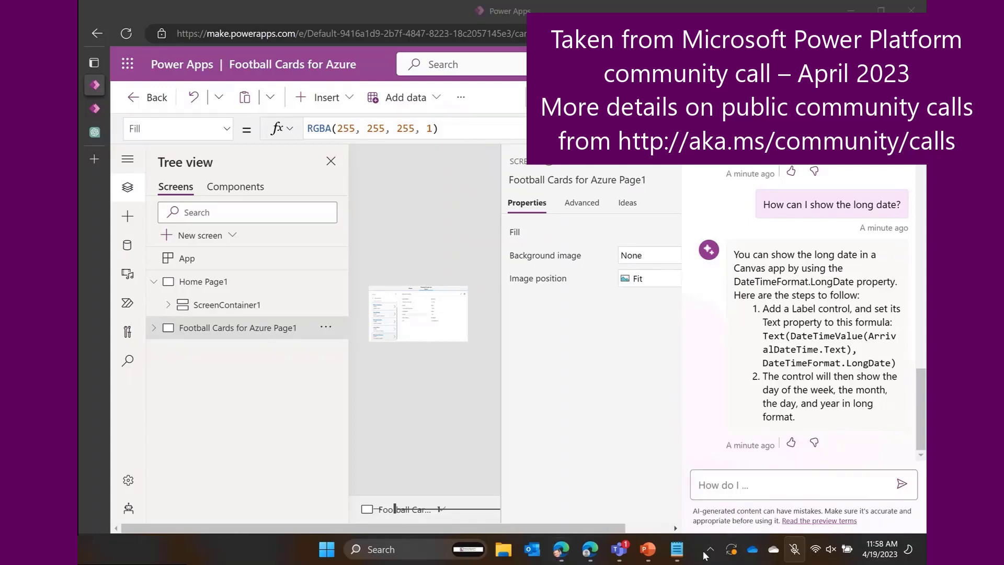
left_click(677, 549)
key("ctrl+a")
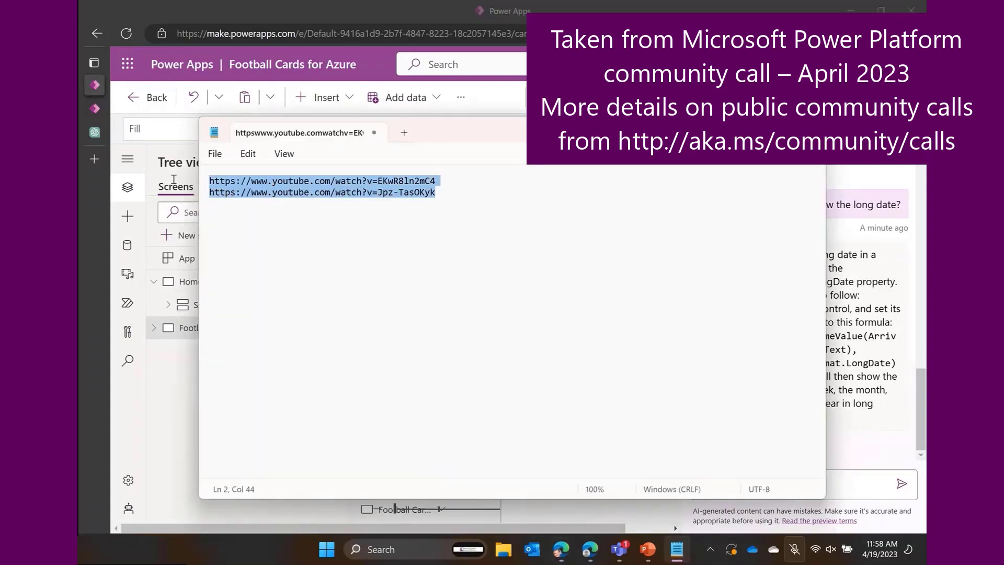